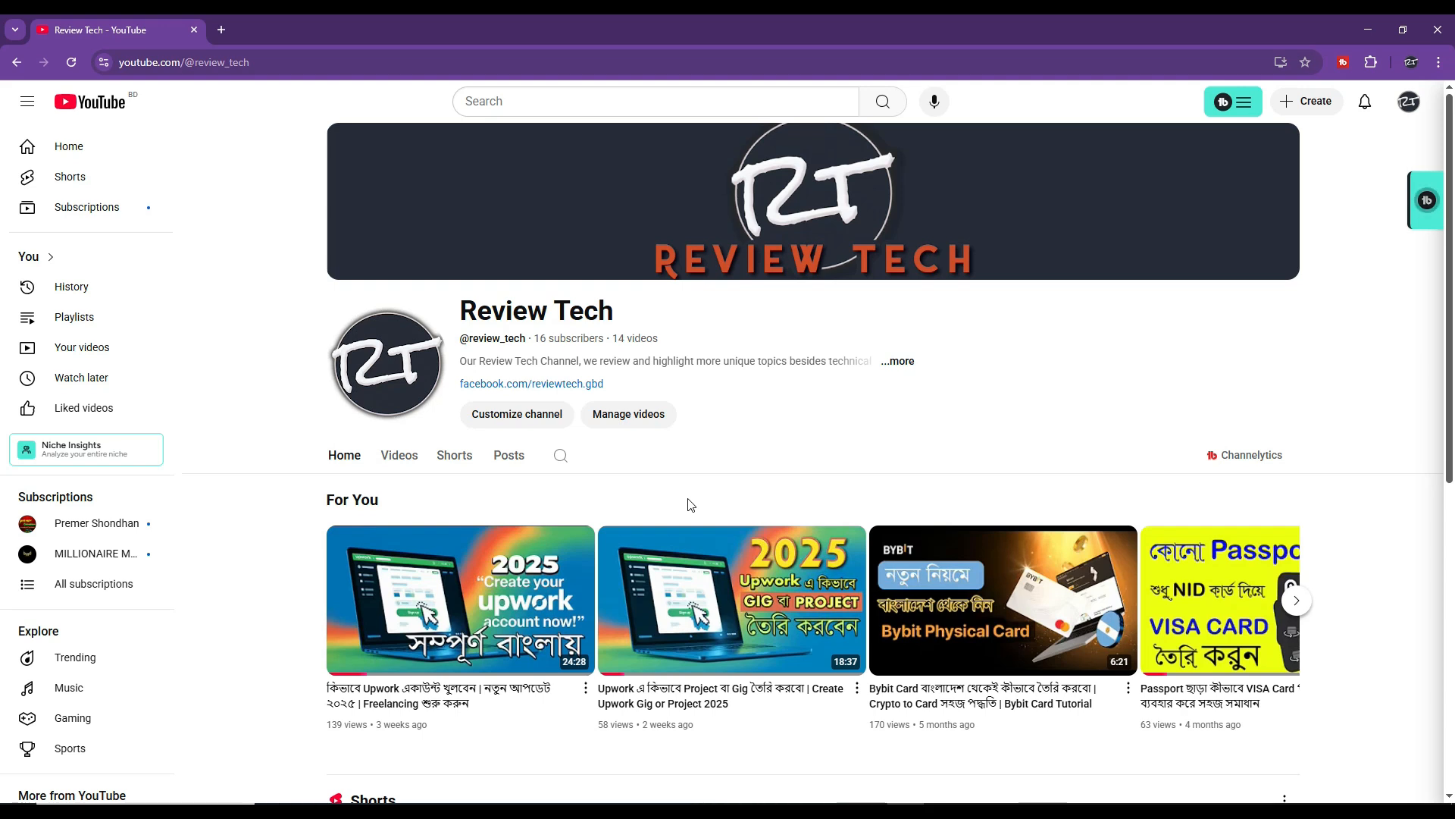
# Import the video TWO BIRDS FLYING IN THE SKY 4K from the Downloads folder into the project media
pyautogui.moveTo(728, 536)
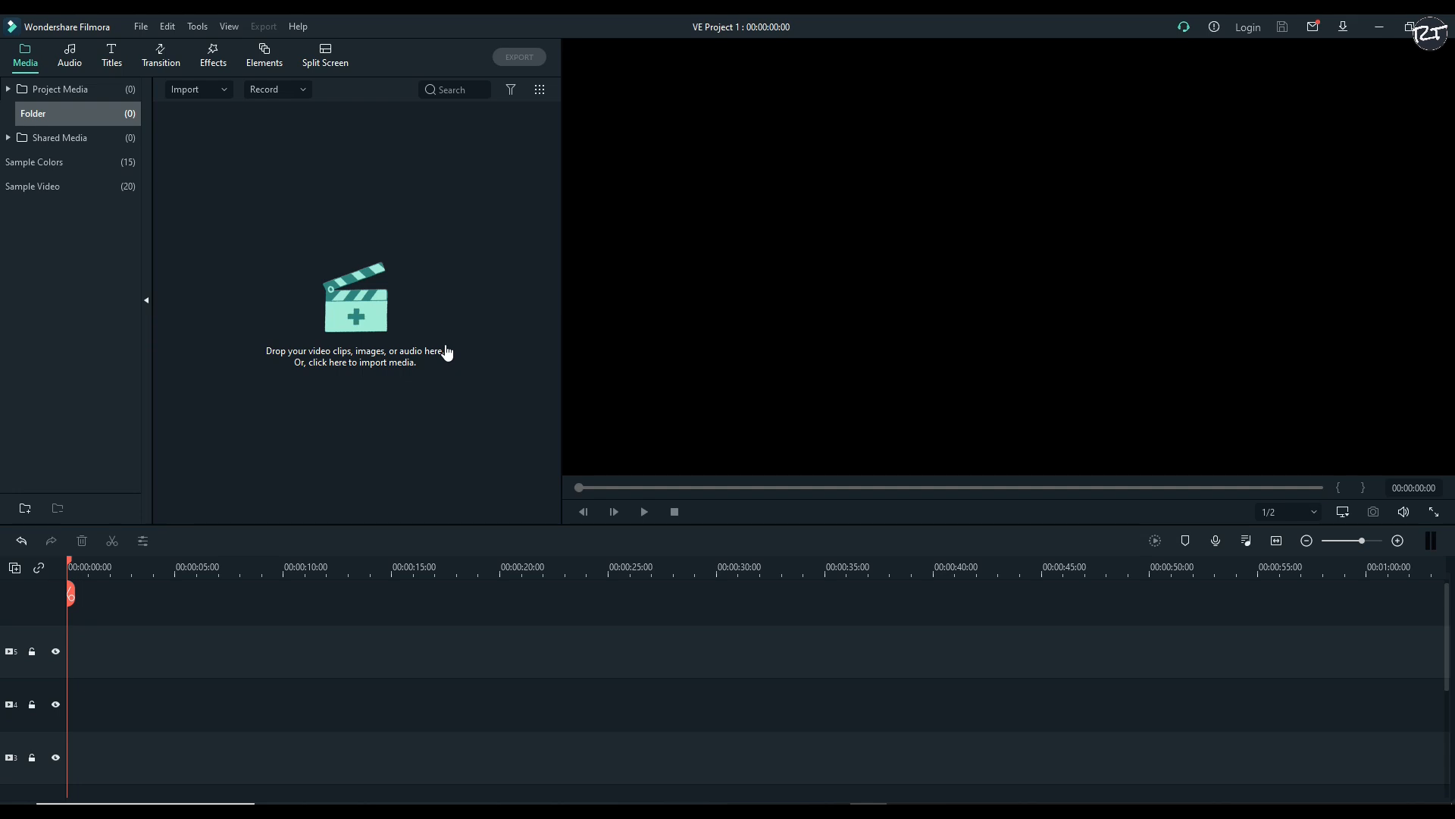
pyautogui.click(363, 311)
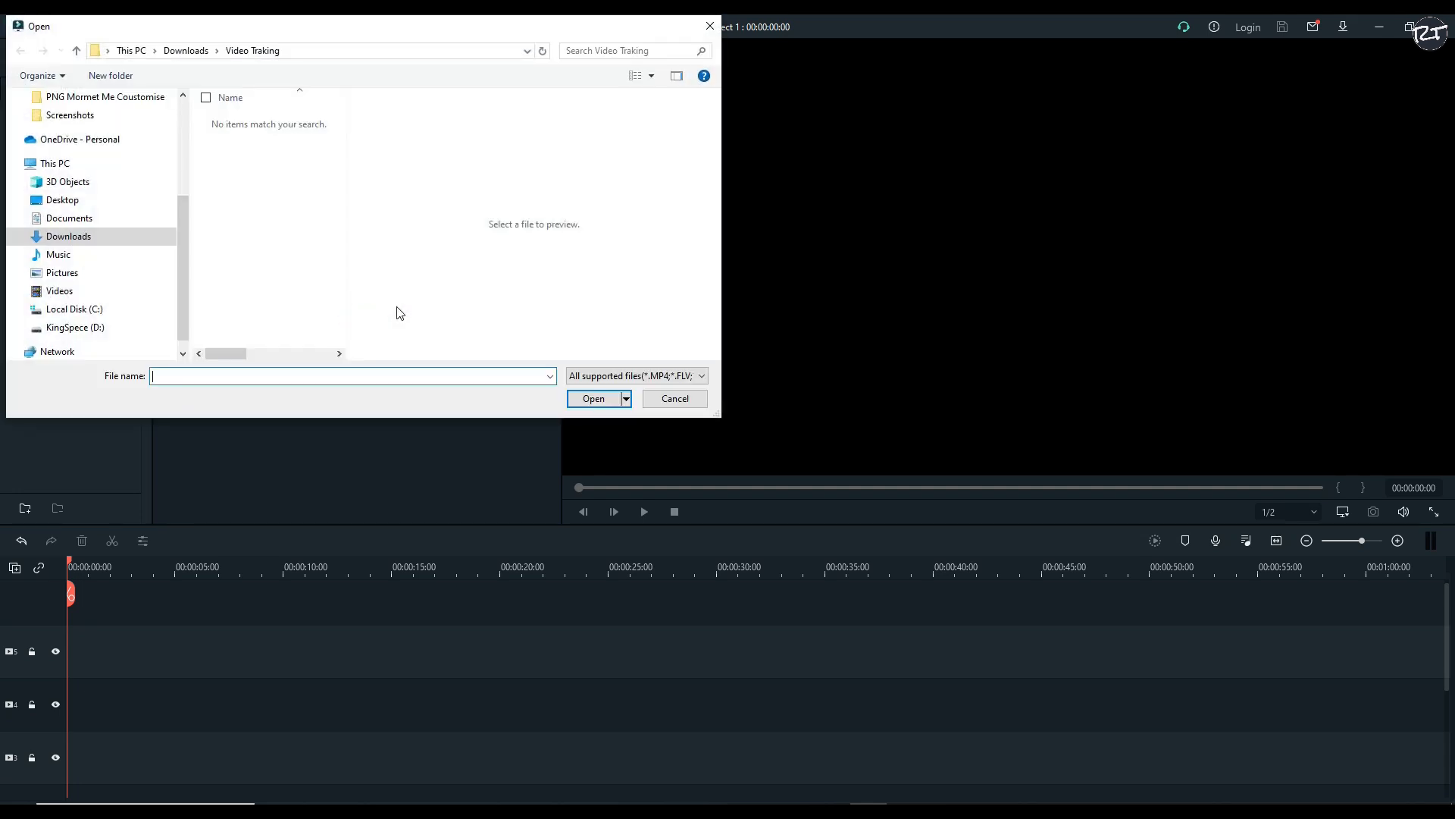
pyautogui.scroll(4, 159, 149)
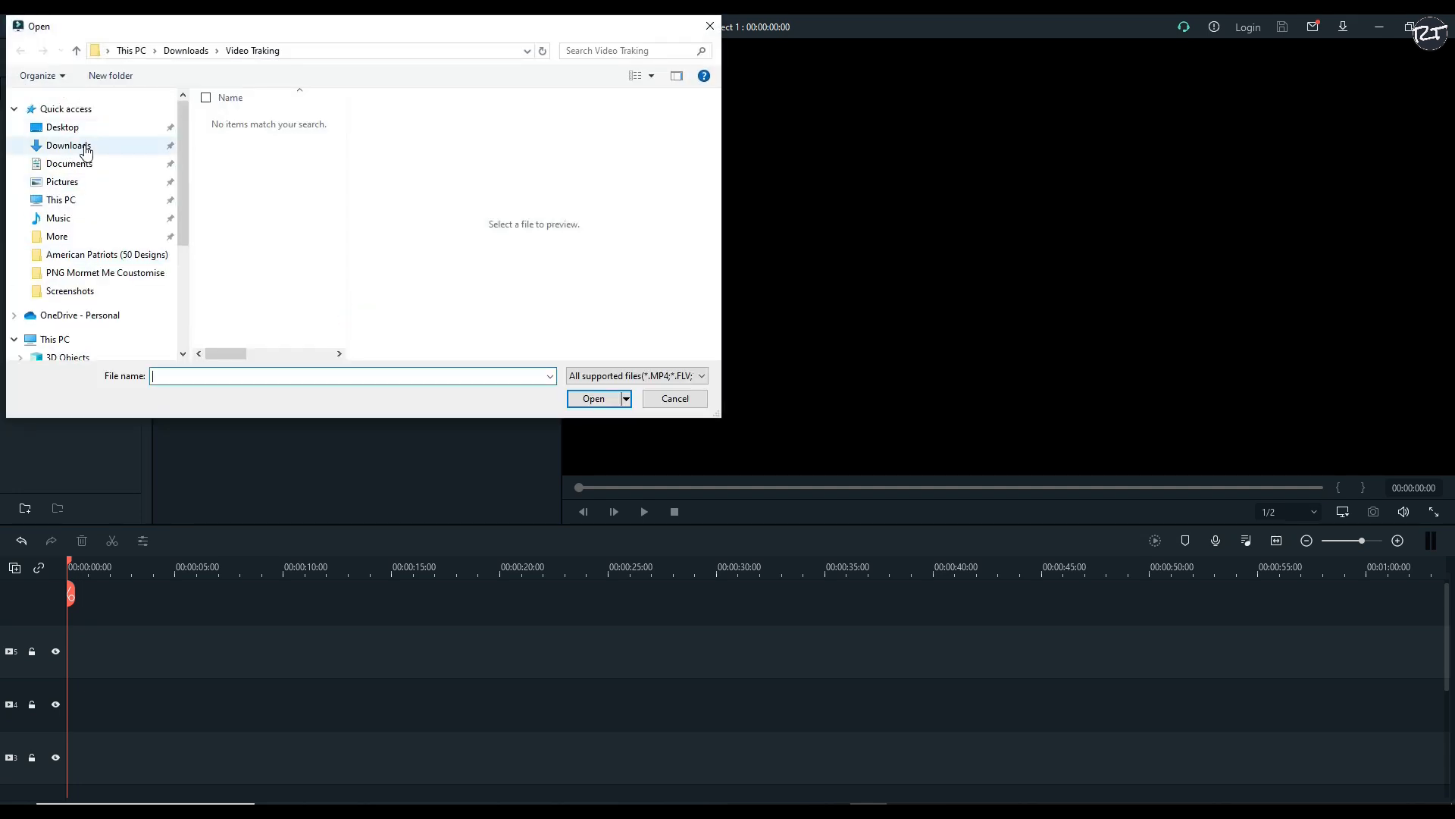
pyautogui.click(83, 144)
pyautogui.scroll(2, 234, 168)
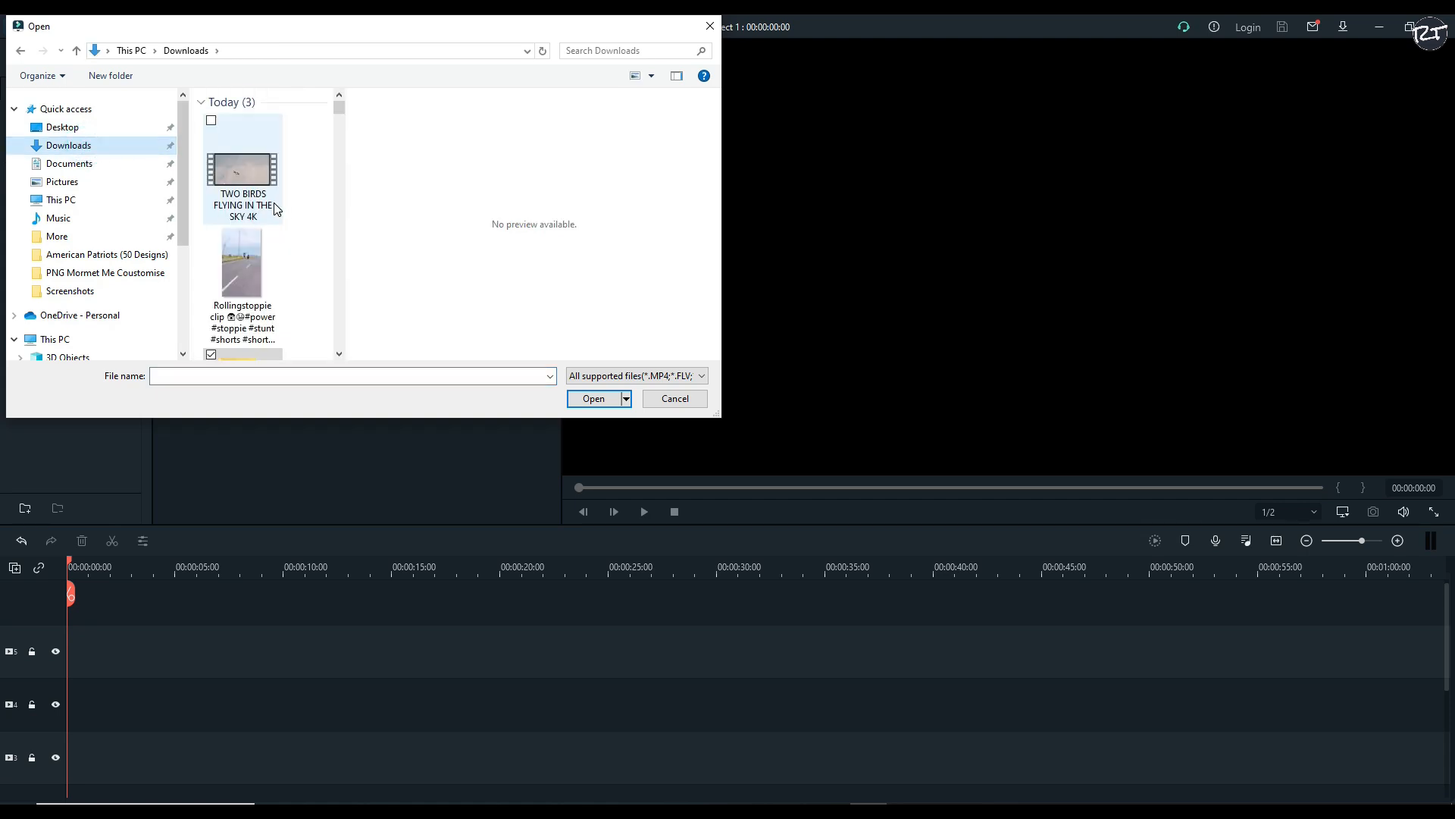
pyautogui.click(239, 165)
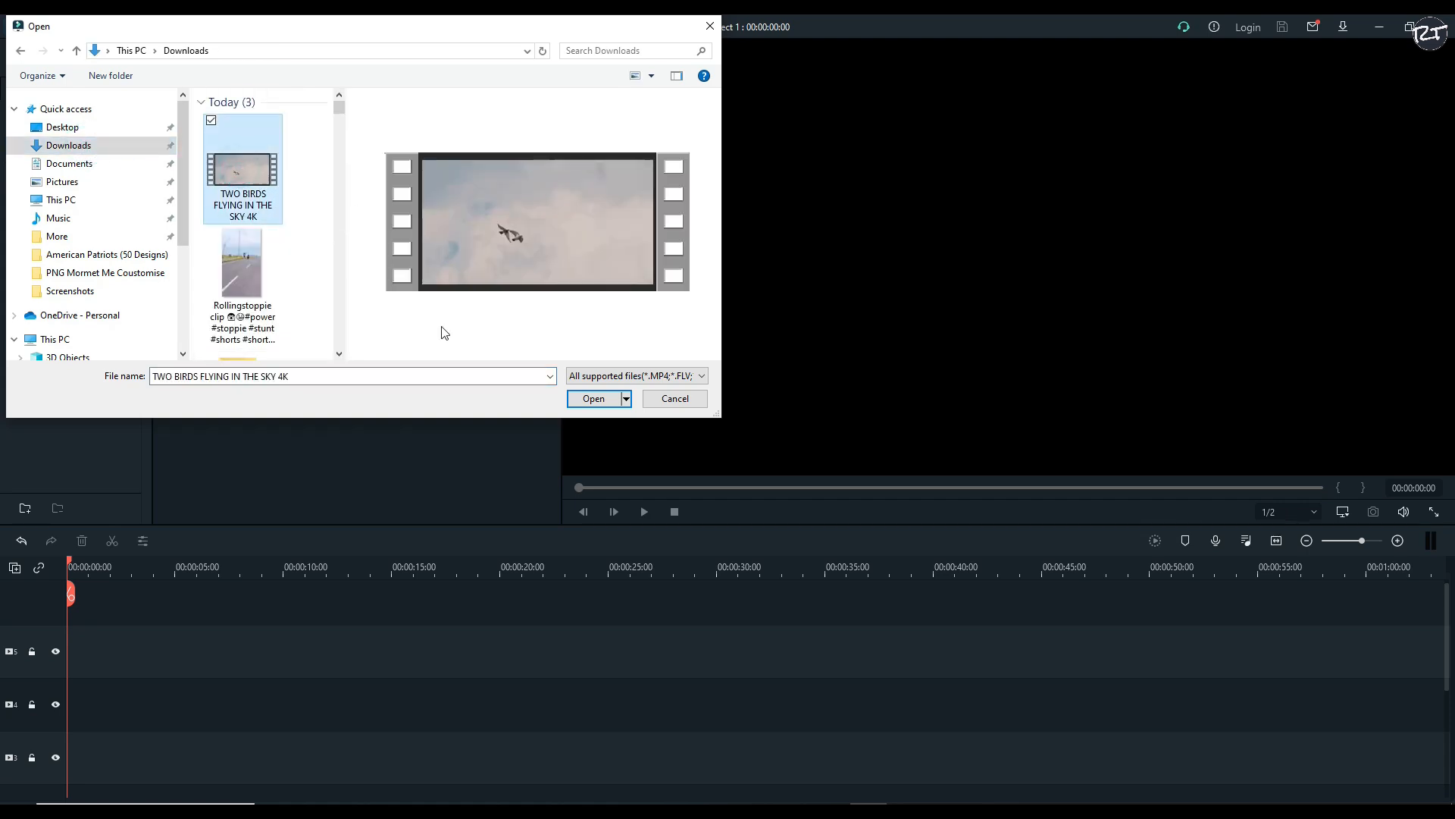
pyautogui.click(582, 396)
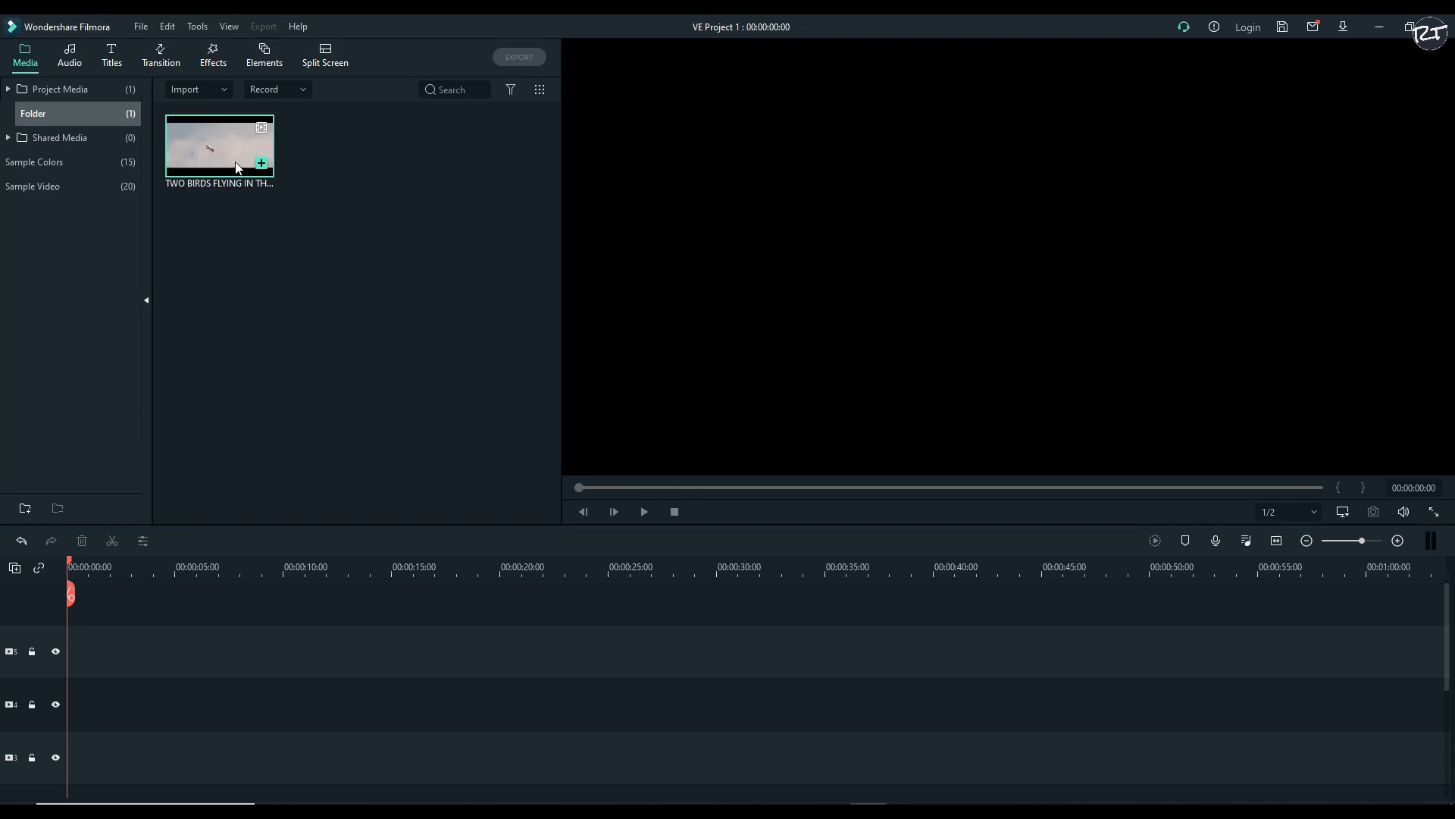
# Place the birds clip at the start of track 4, keeping the 1920 x 1080 25fps project settings
pyautogui.moveTo(212, 183); pyautogui.dragTo(332, 698)
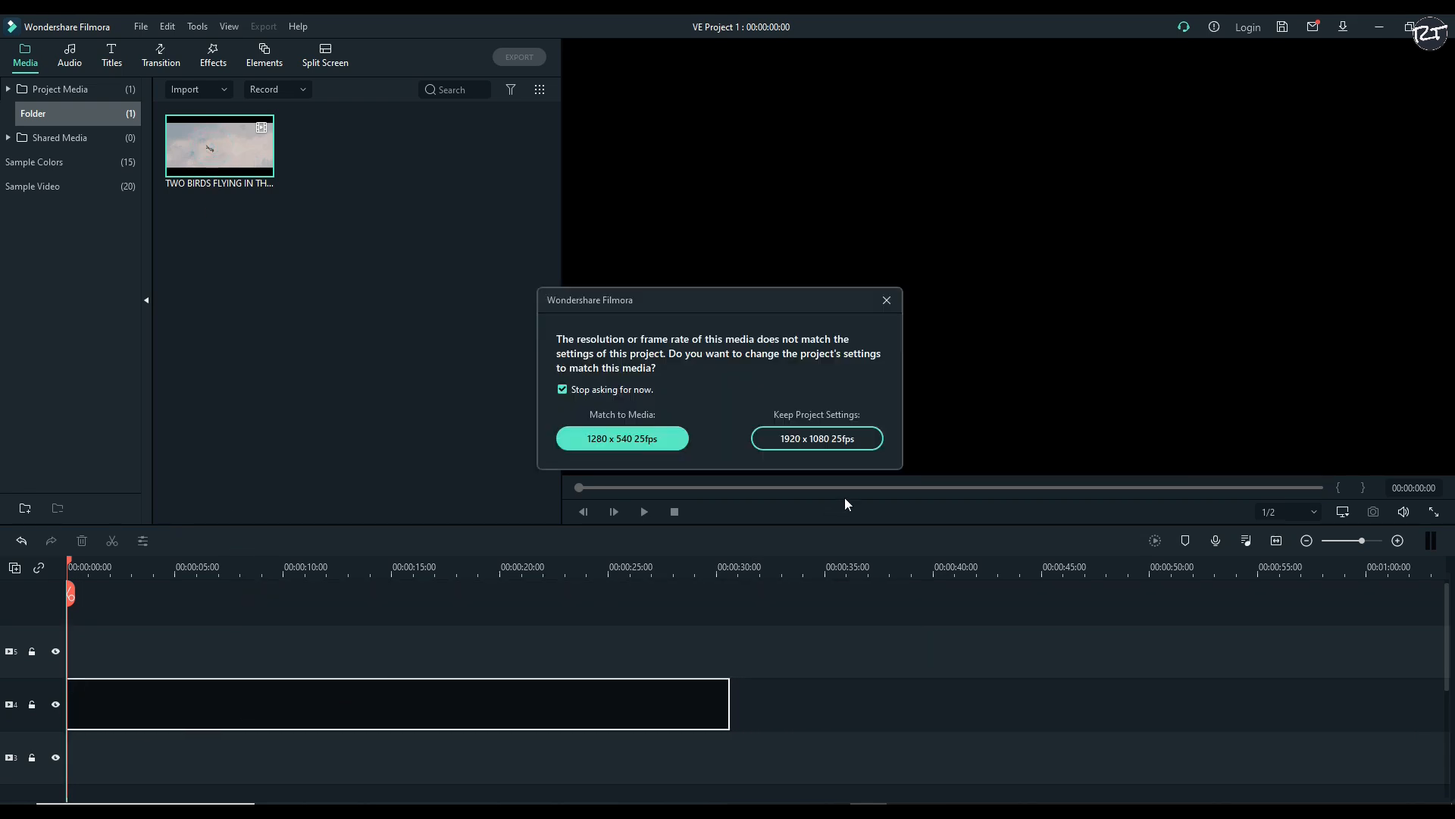
pyautogui.click(817, 442)
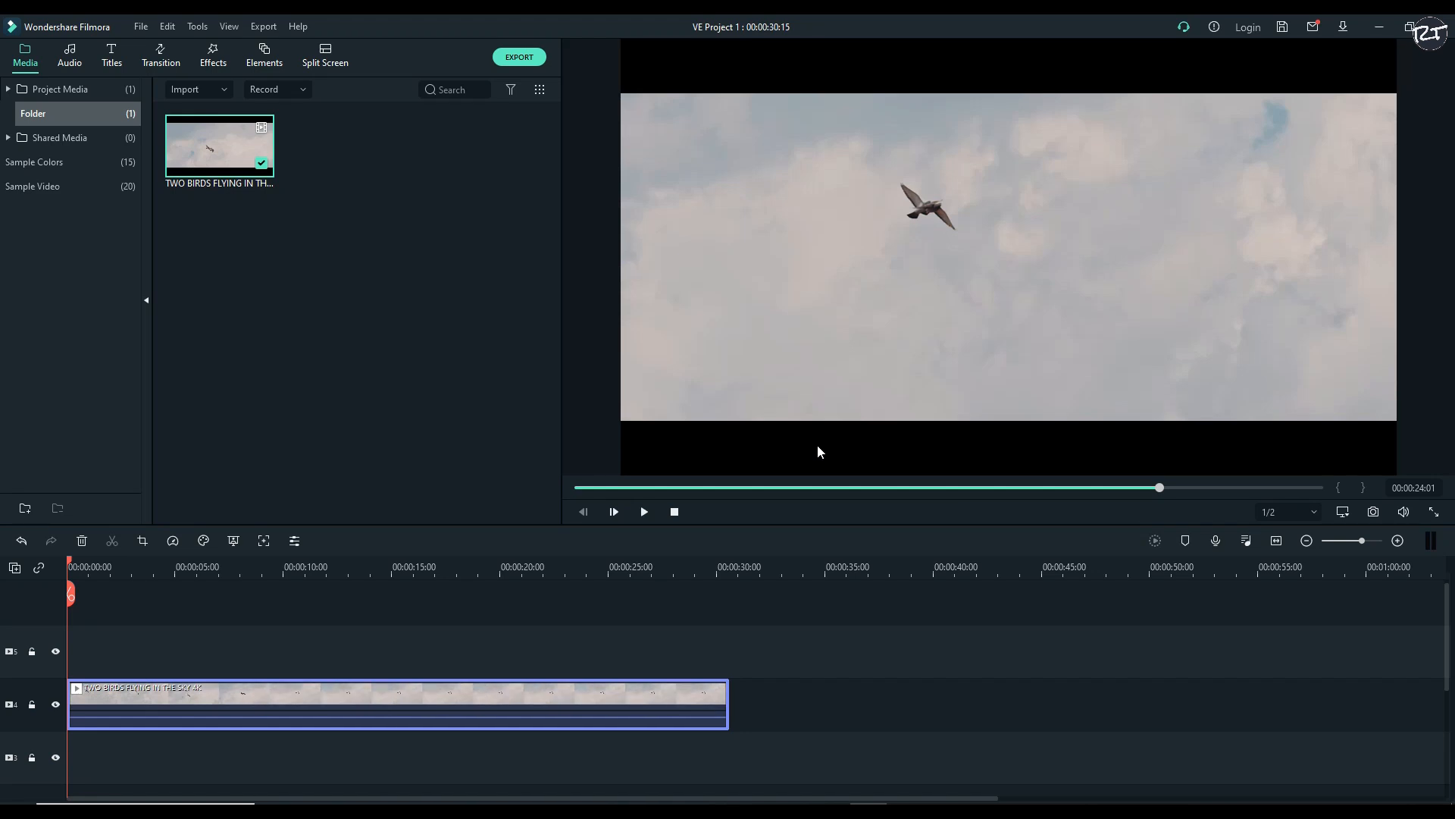
# Play through the opening seconds of the birds clip and return the playhead to 00:00:03:13
pyautogui.press('space')
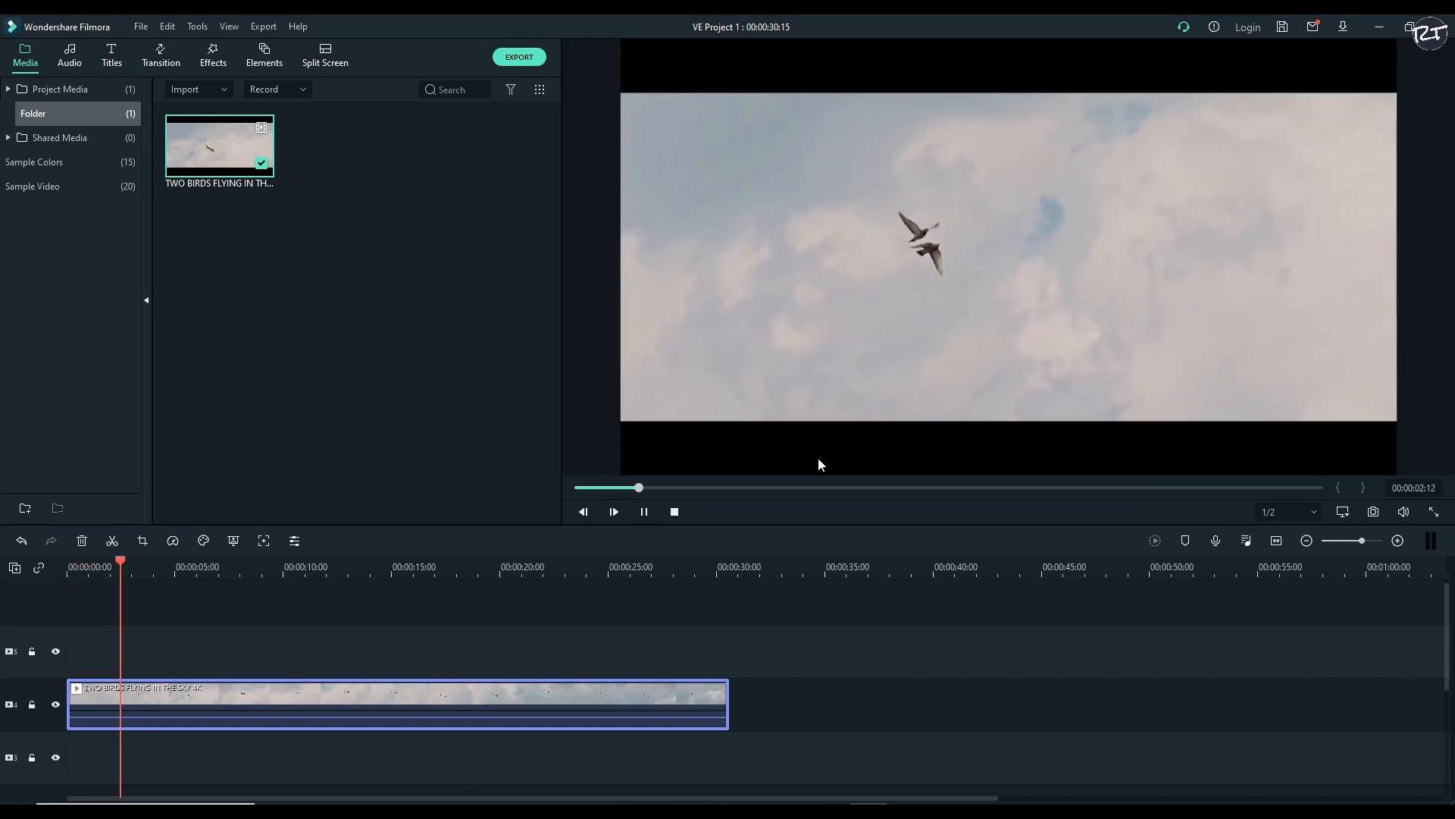
pyautogui.press('space')
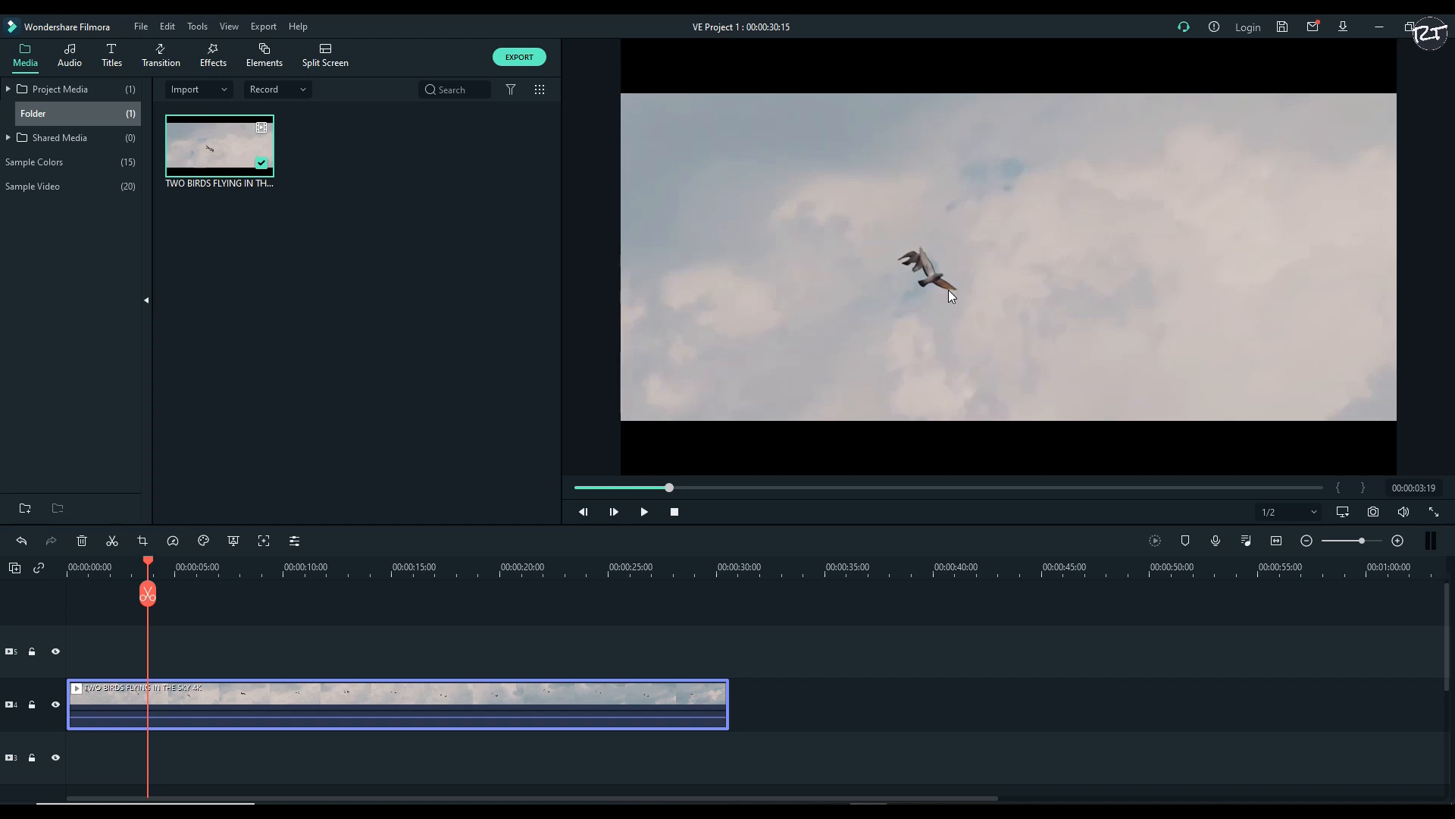
pyautogui.press('space')
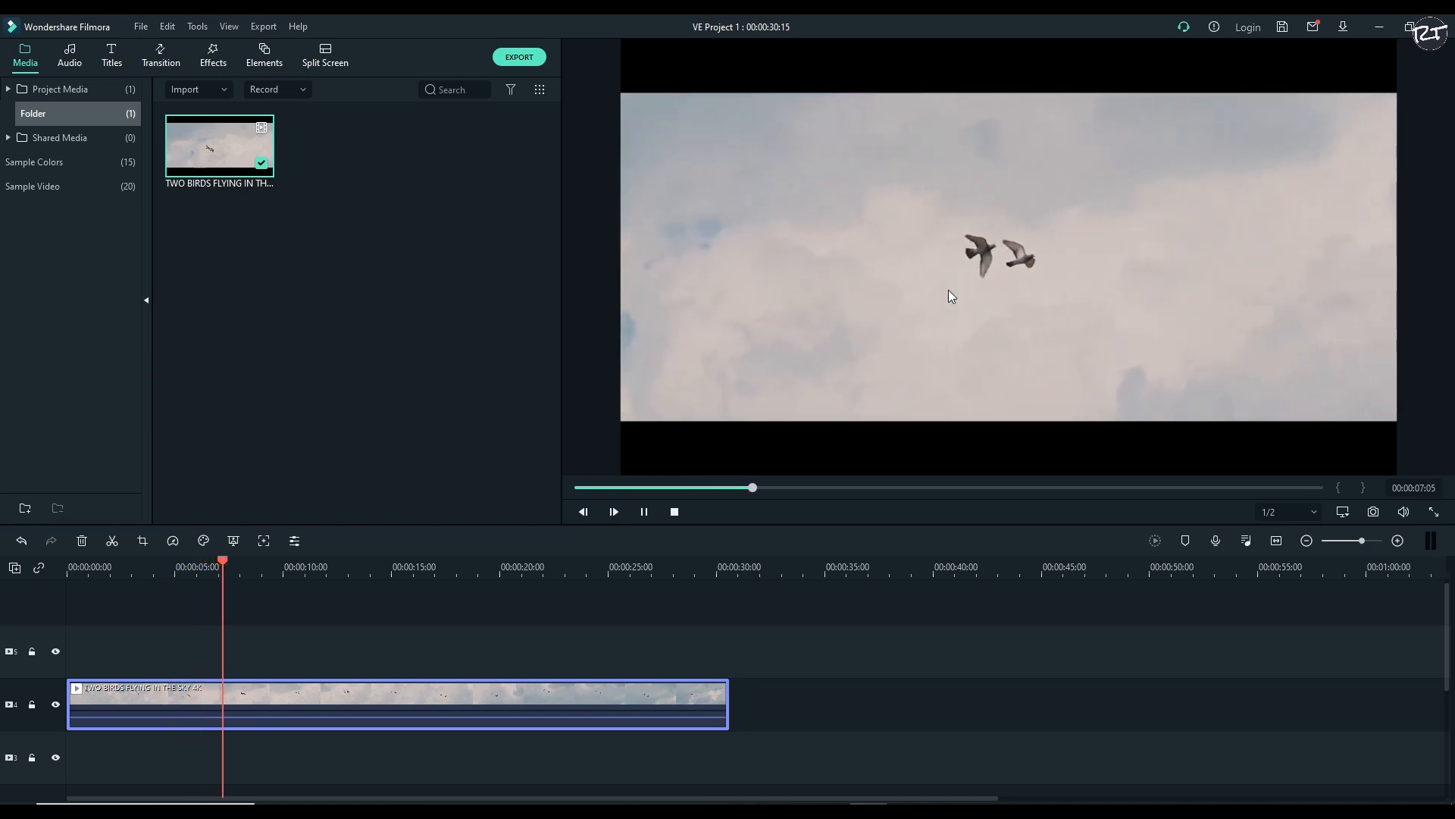
pyautogui.press('space')
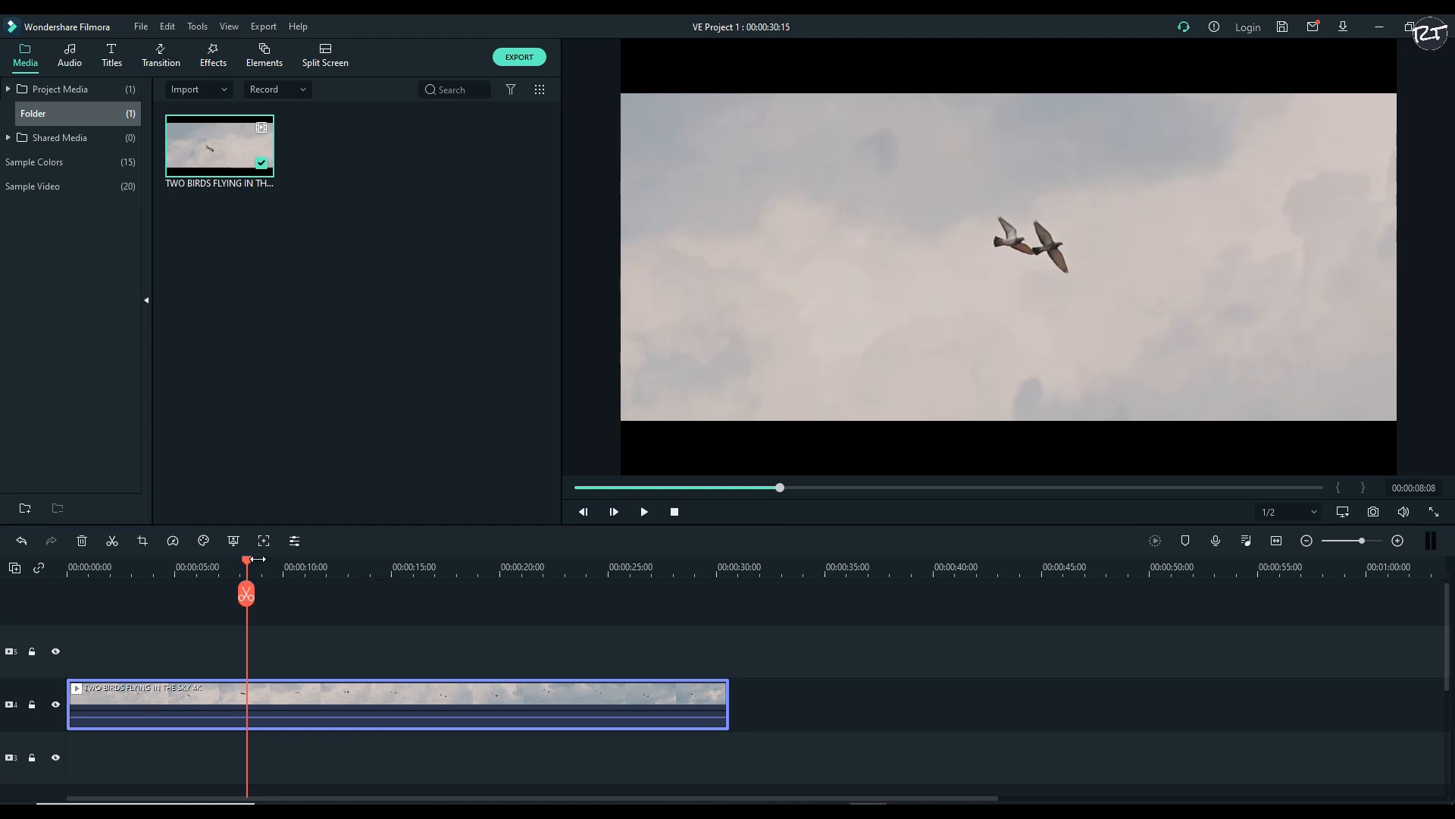
pyautogui.moveTo(250, 567); pyautogui.dragTo(143, 563)
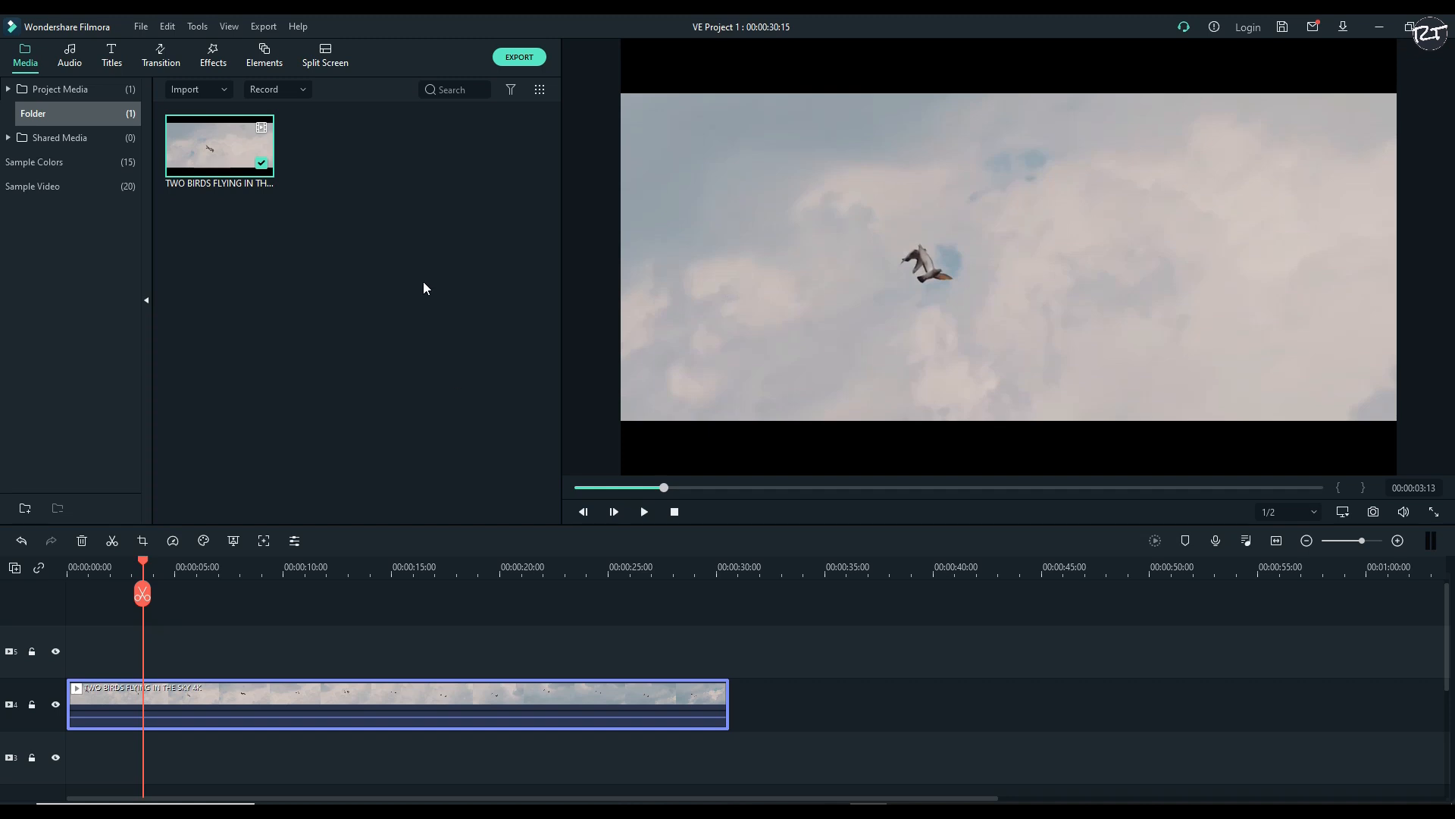
# Try the Glitch Lines effect above the birds clip at 00:00:03:13 and undo its placement
pyautogui.click(163, 56)
pyautogui.click(214, 59)
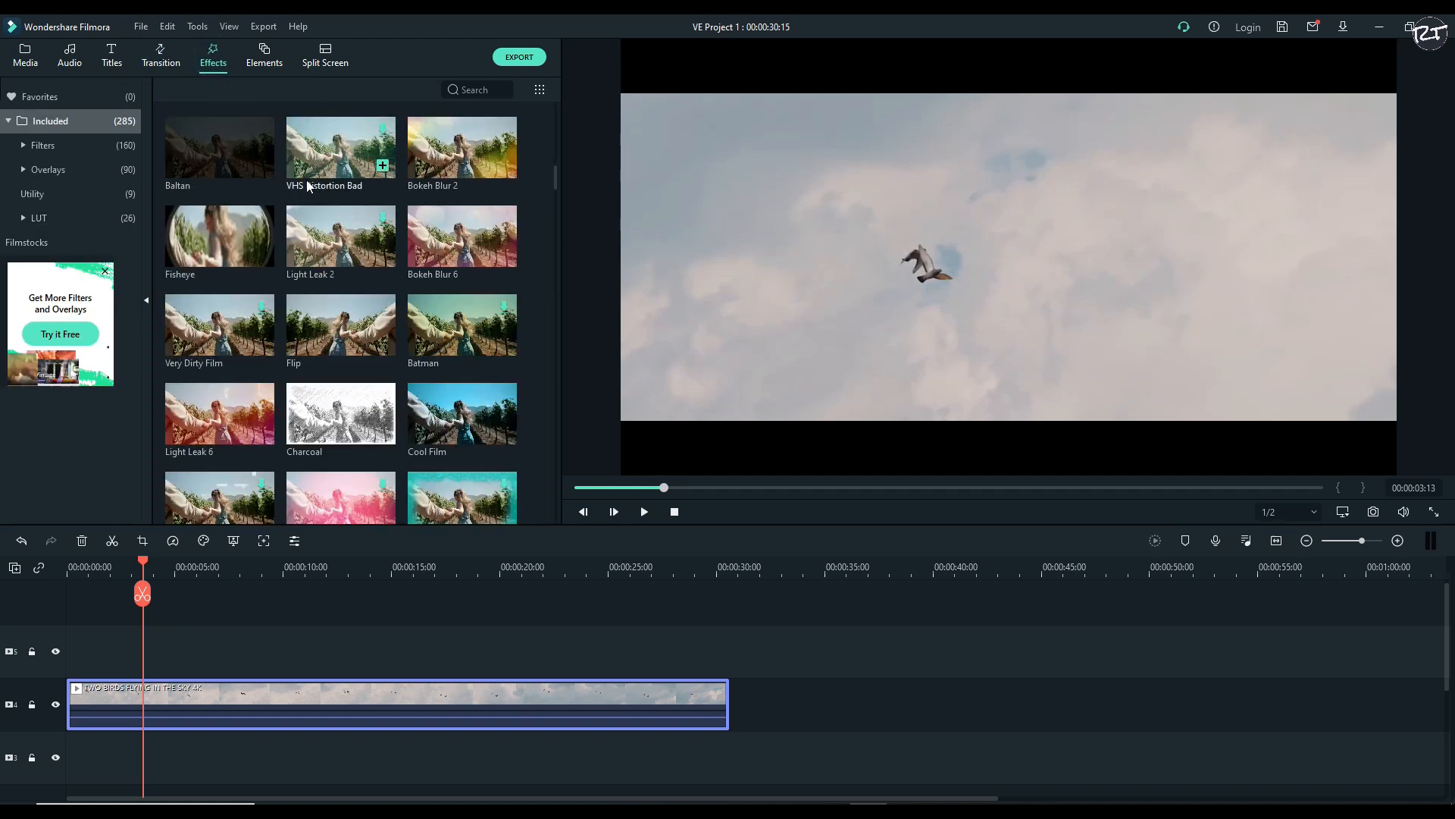
pyautogui.moveTo(239, 315); pyautogui.dragTo(159, 645)
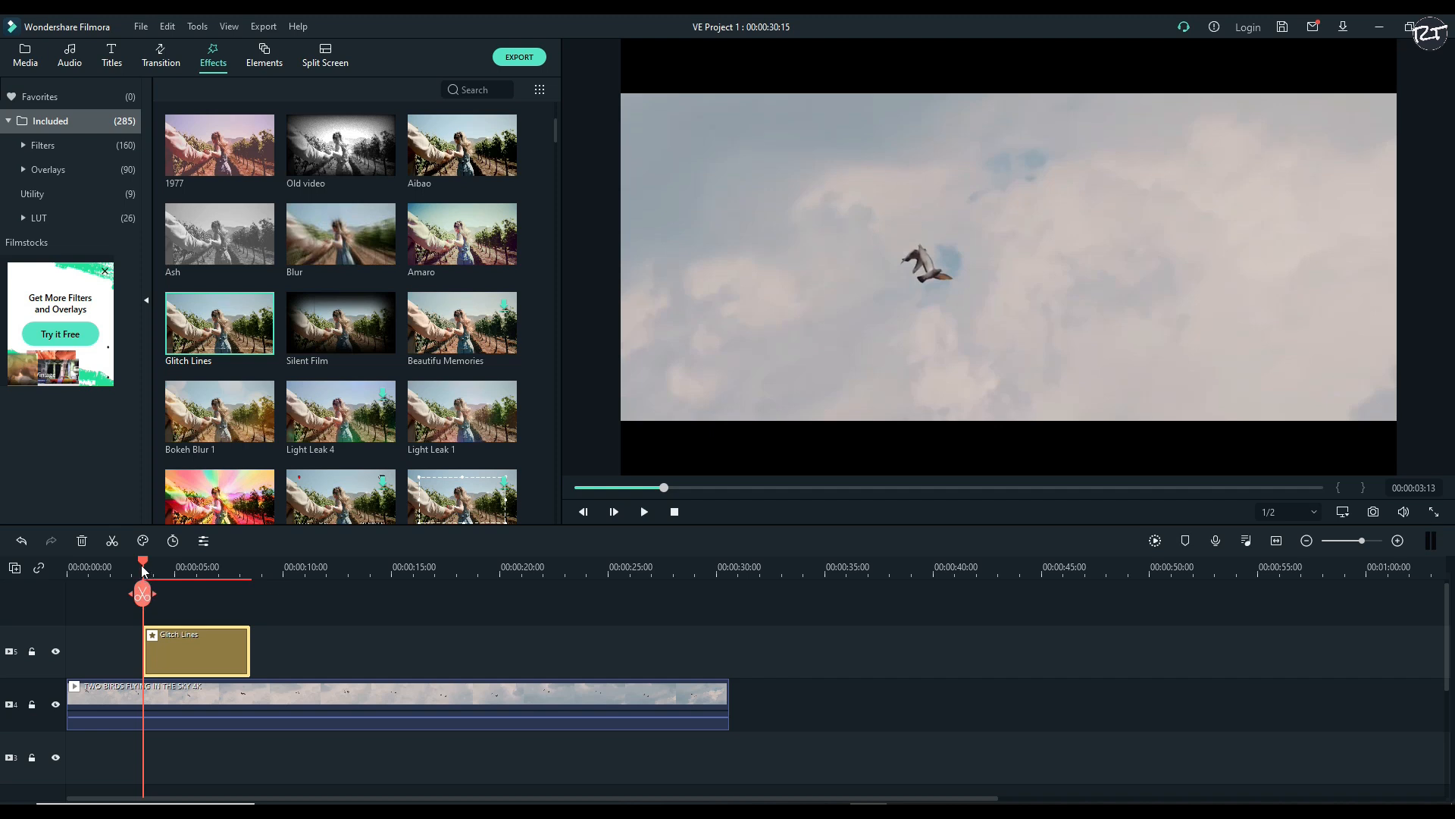
pyautogui.moveTo(143, 570); pyautogui.dragTo(160, 570)
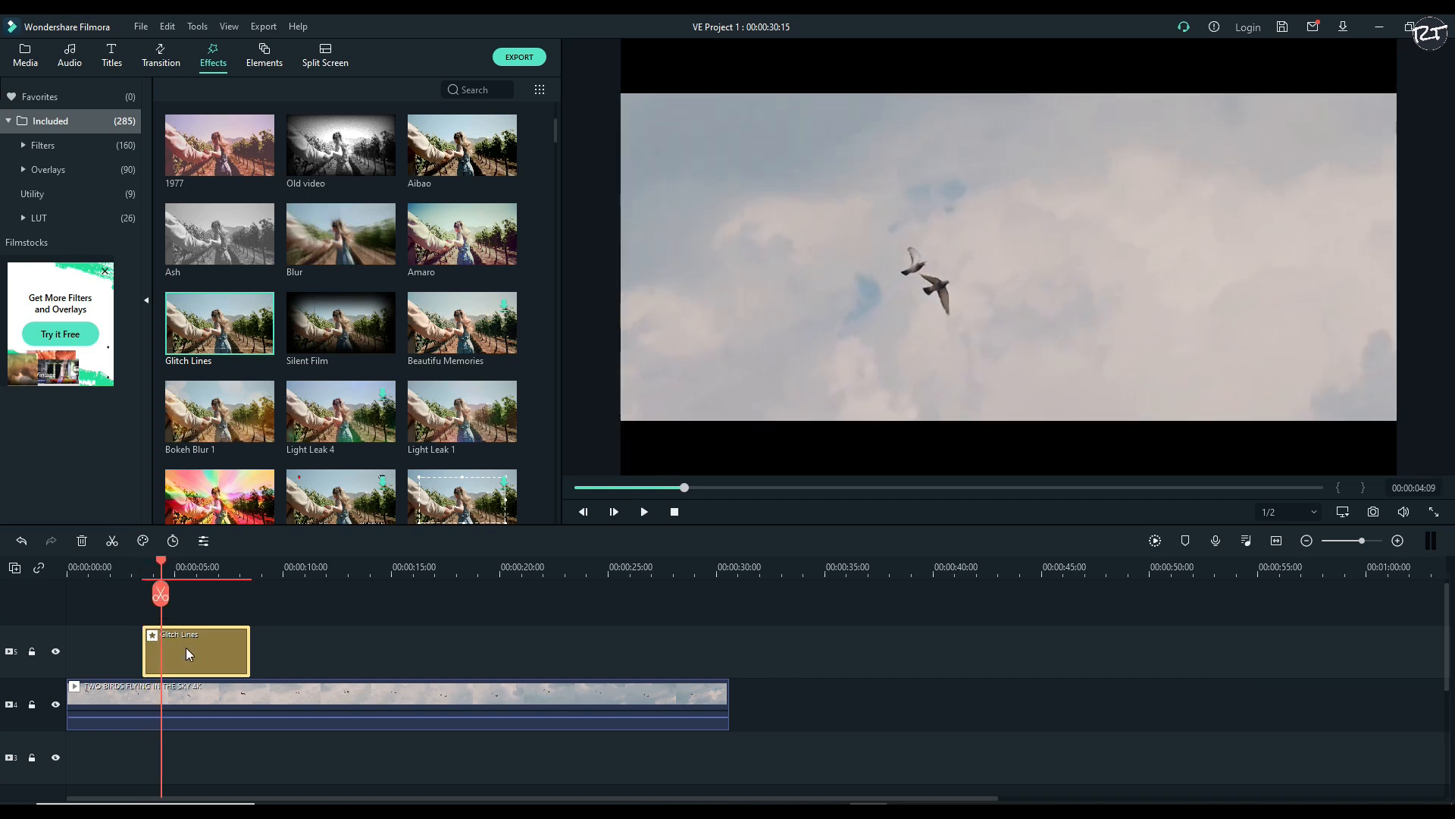
pyautogui.hotkey('ctrl', 'z')
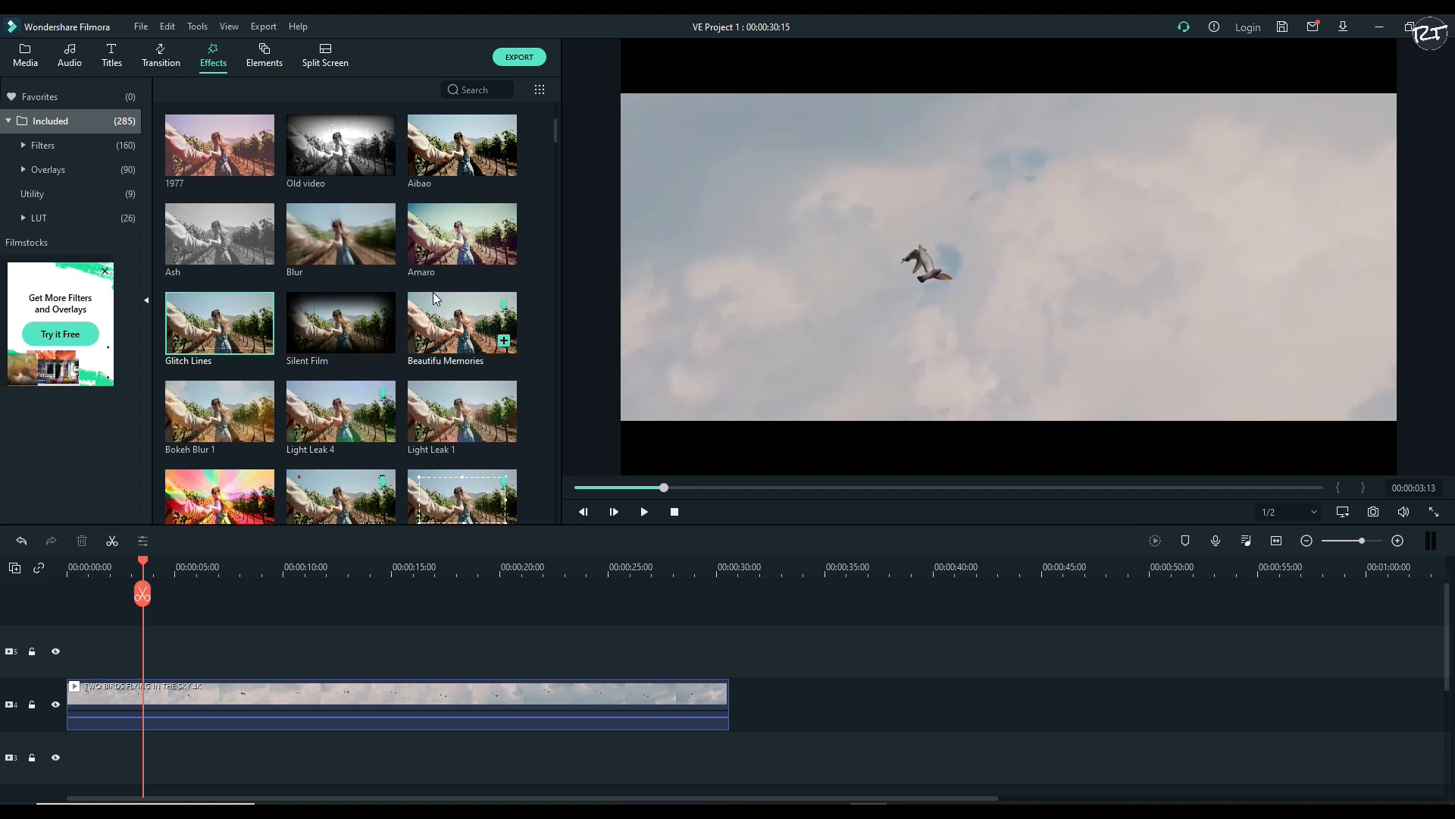
# Try the Film 5 effect above the birds clip at 00:00:03:13, preview it and delete it
pyautogui.scroll(-3, 522, 302)
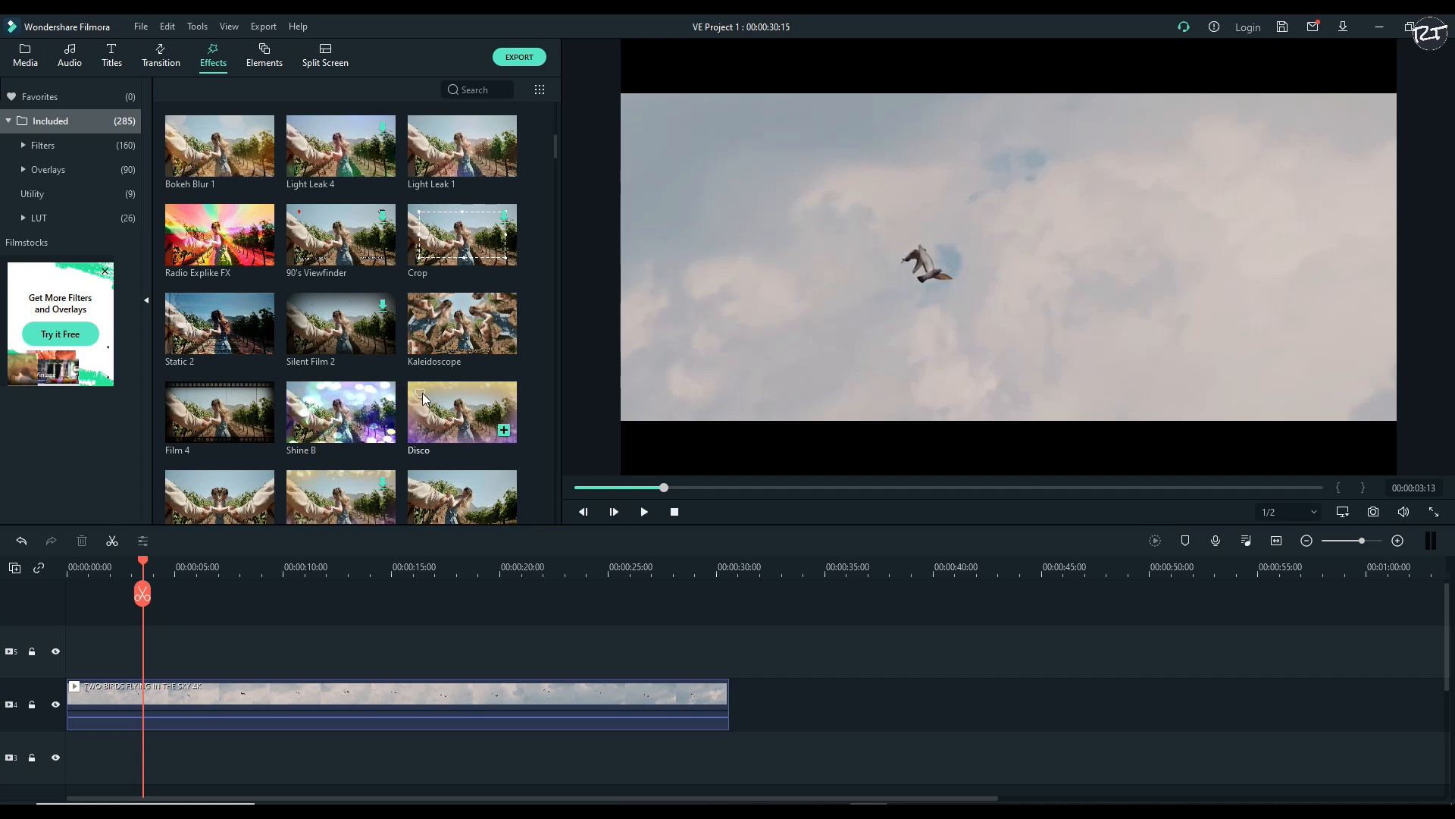
pyautogui.scroll(-3, 311, 365)
pyautogui.scroll(-3, 267, 379)
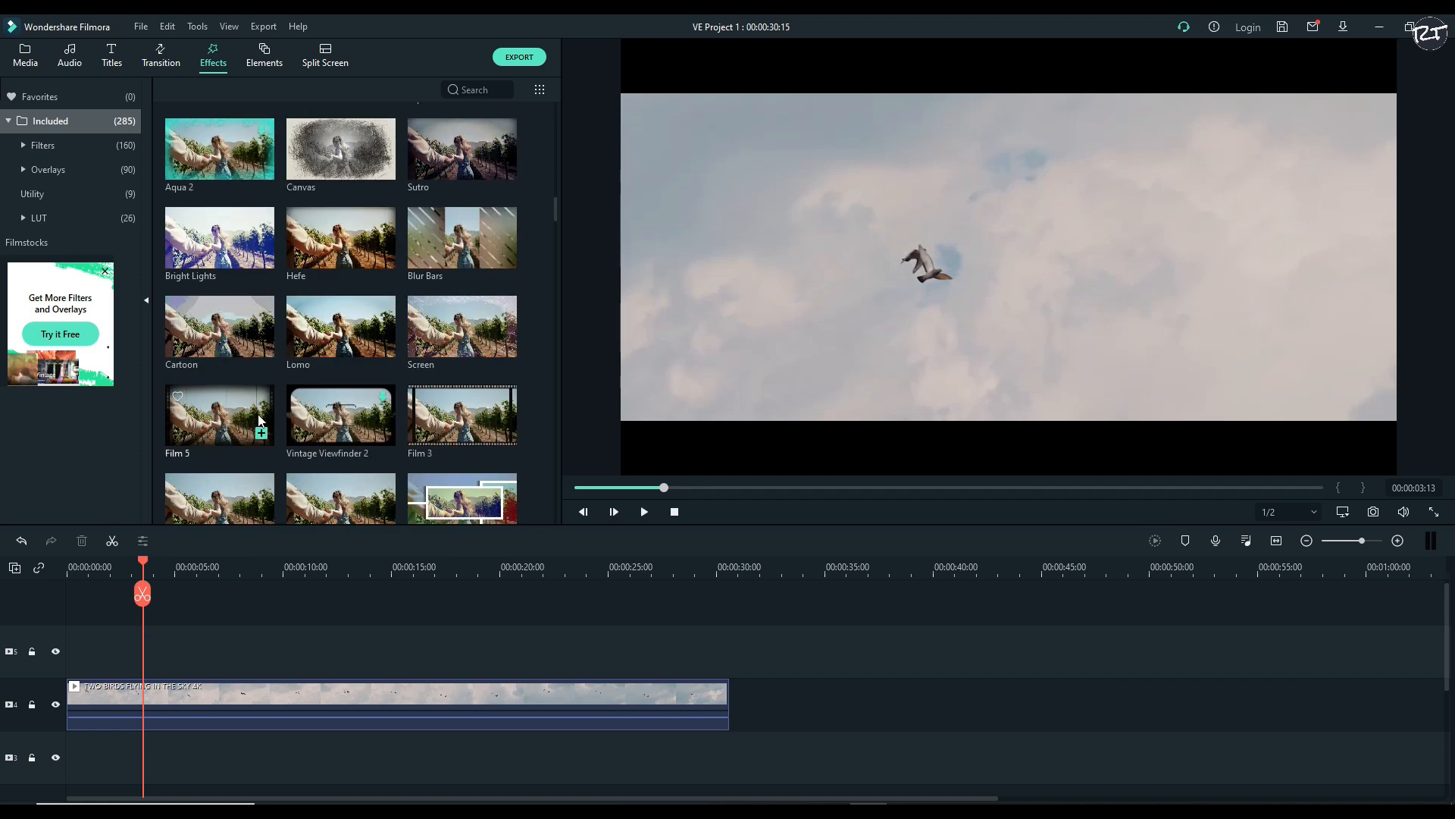
pyautogui.moveTo(253, 425); pyautogui.dragTo(153, 657)
pyautogui.press('space')
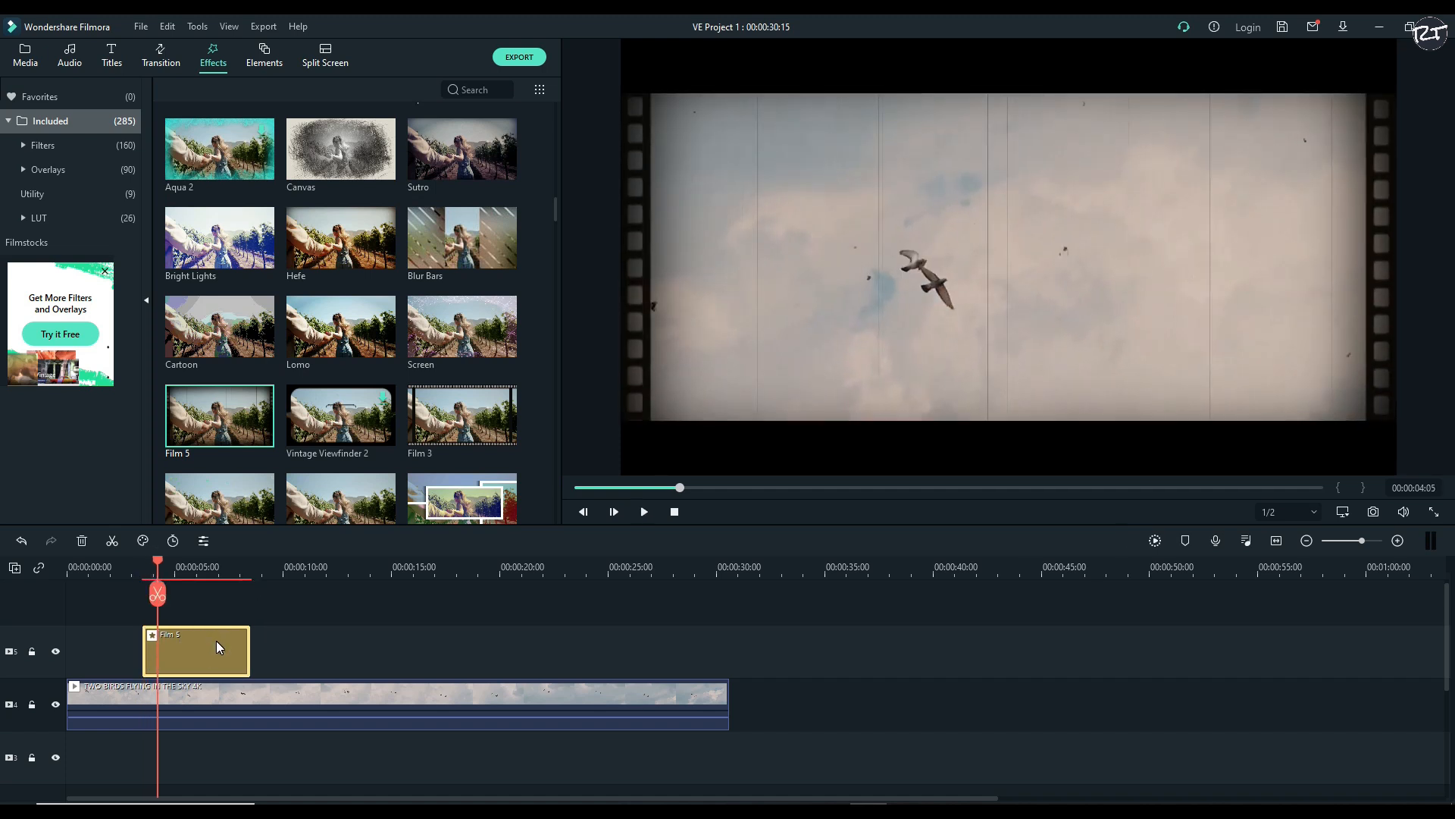
pyautogui.press('Delete')
# Try the Simple Viewfinder and Willow effects one at a time above the clip at 00:00:03:13, deleting each
pyautogui.scroll(-7, 377, 354)
pyautogui.moveTo(235, 418); pyautogui.dragTo(155, 659)
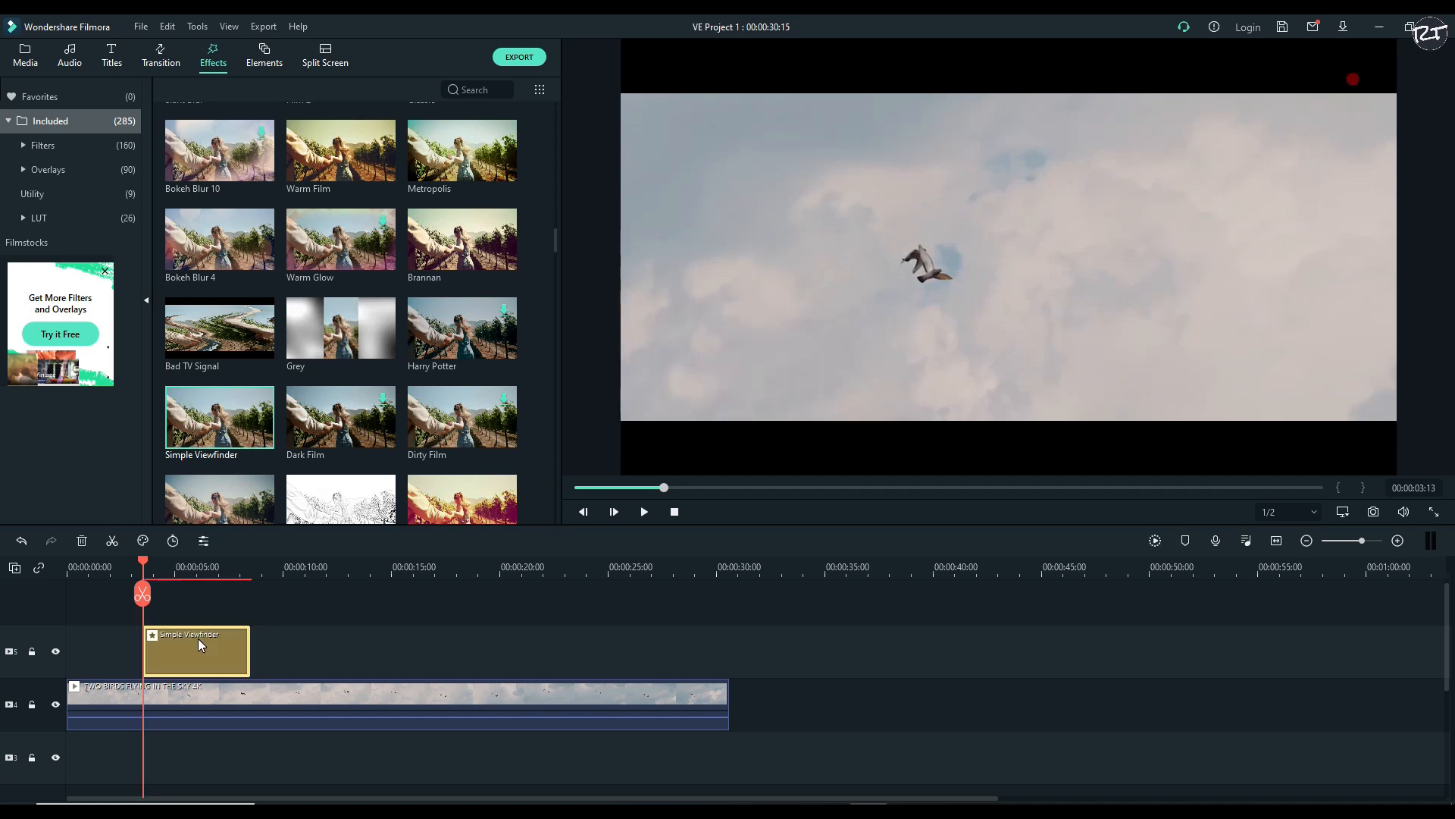
pyautogui.press('Delete')
pyautogui.scroll(-10, 330, 370)
pyautogui.scroll(15, 280, 410)
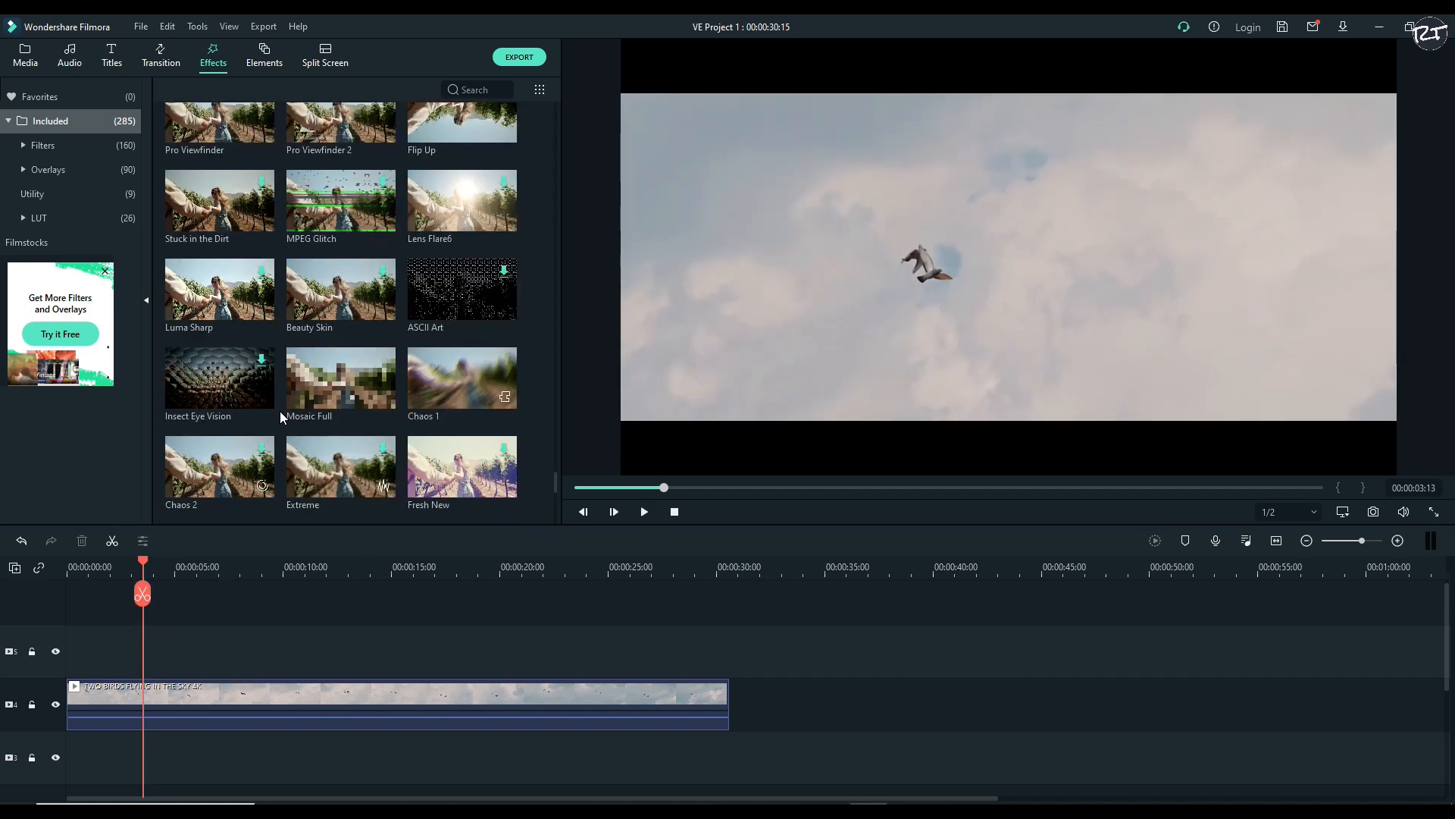
pyautogui.moveTo(438, 243); pyautogui.dragTo(166, 644)
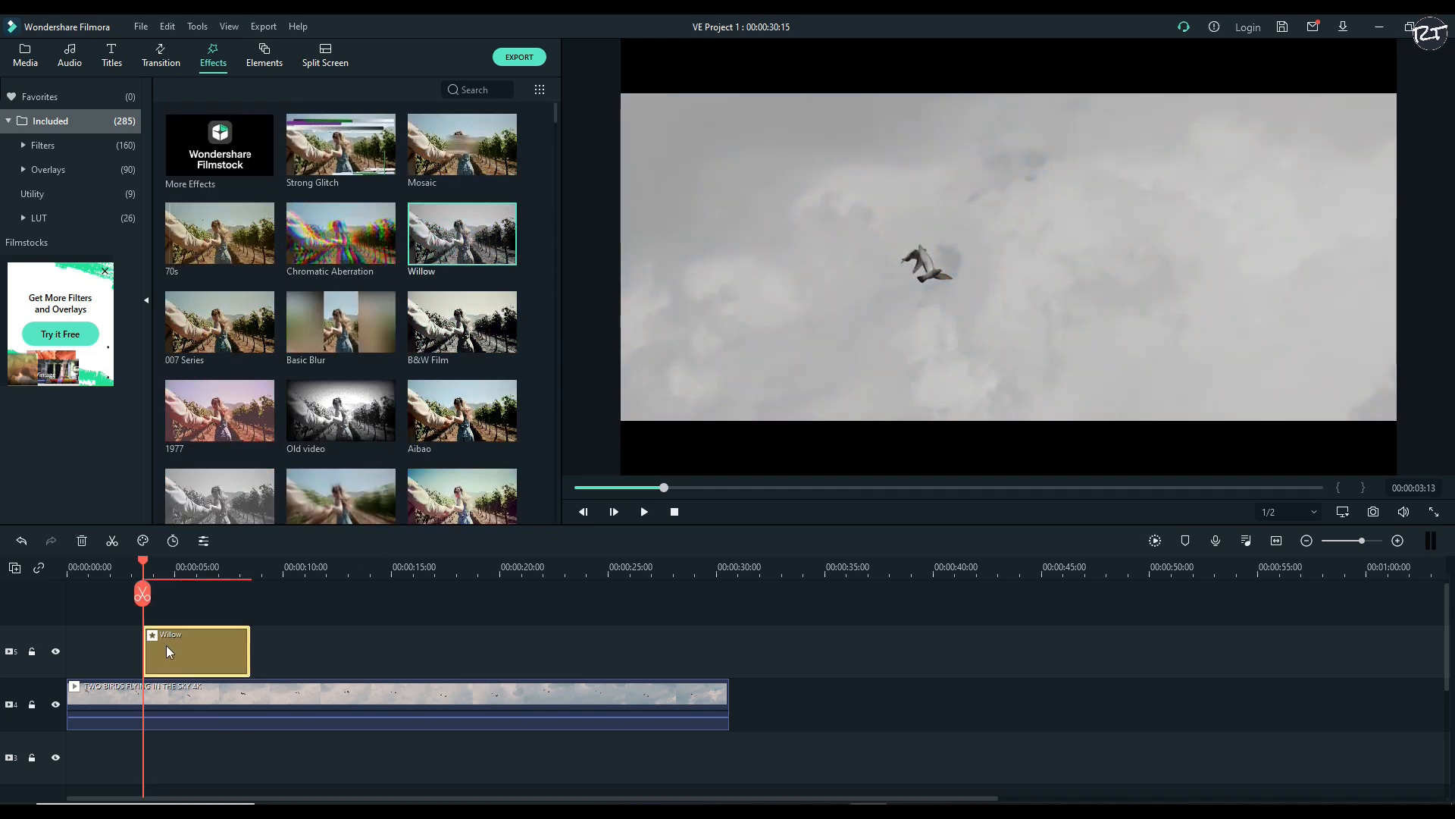
pyautogui.press('space')
pyautogui.press('Delete')
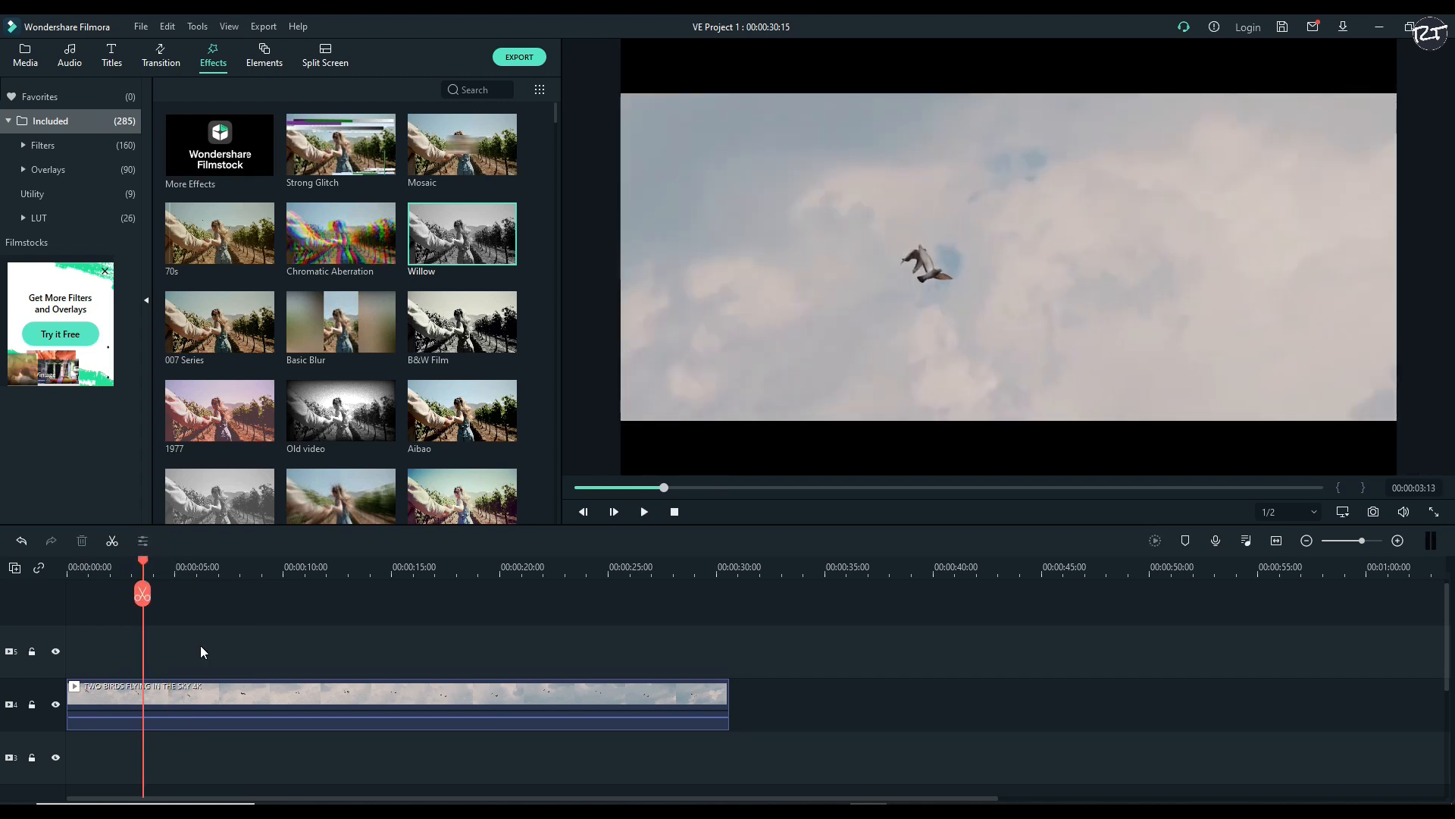
# Add the 007 Series effect above the clip at 00:00:03:13 and the B&W Film effect at about 00:00:09:23
pyautogui.moveTo(220, 322); pyautogui.dragTo(163, 650)
pyautogui.moveTo(145, 576); pyautogui.dragTo(281, 566)
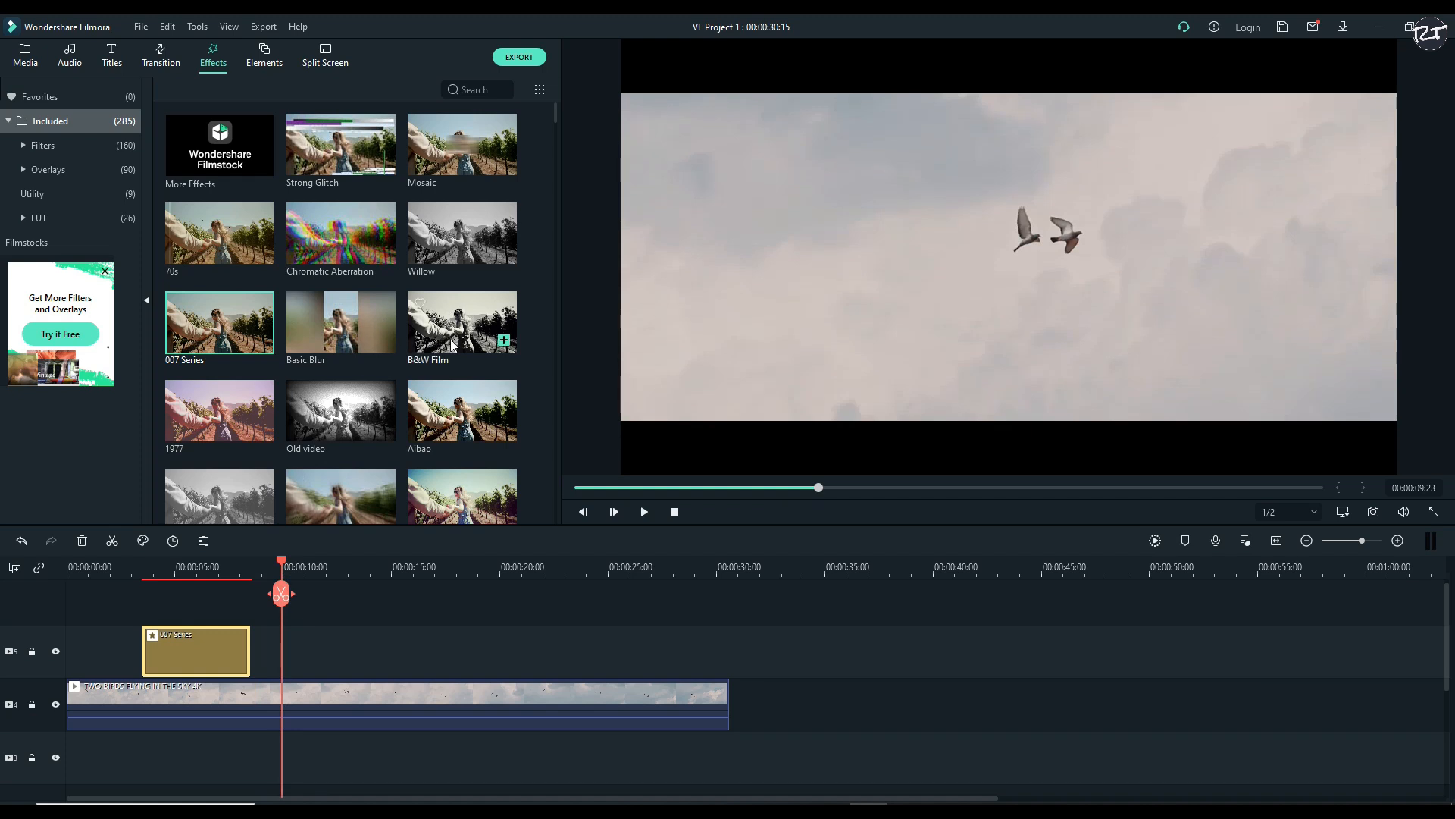
pyautogui.moveTo(454, 322); pyautogui.dragTo(334, 650)
pyautogui.moveTo(281, 567)
pyautogui.mouseDown()
pyautogui.moveTo(262, 565)
pyautogui.moveTo(325, 565)
pyautogui.moveTo(281, 563)
pyautogui.mouseUp()
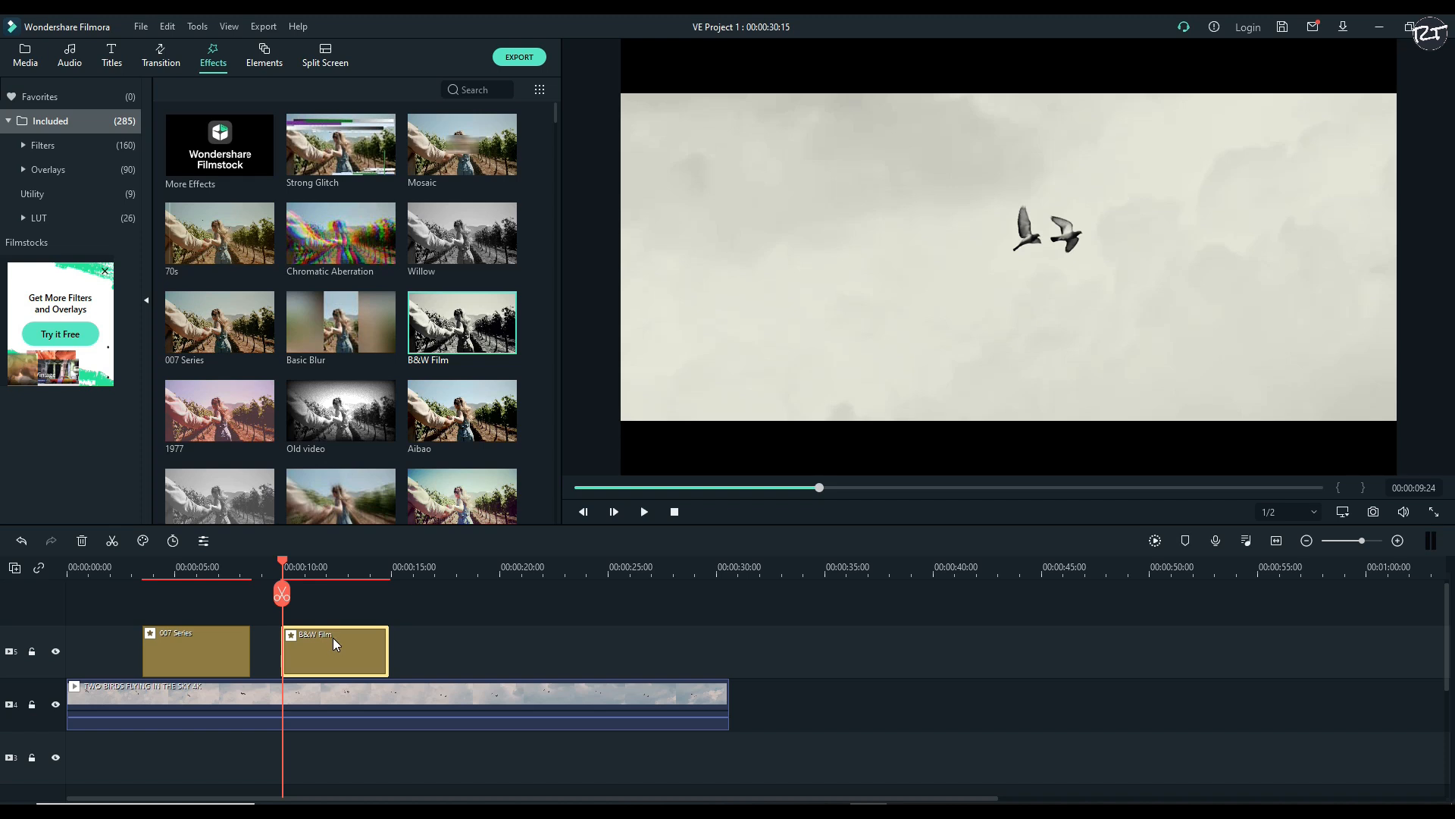
# Try several effects, ending with Baltan, on the effects track at 00:00:15:10 and delete each one
pyautogui.moveTo(282, 562); pyautogui.dragTo(400, 564)
pyautogui.moveTo(450, 426); pyautogui.dragTo(429, 632)
pyautogui.press('Delete')
pyautogui.scroll(-7, 364, 379)
pyautogui.moveTo(338, 325); pyautogui.dragTo(439, 617)
pyautogui.press('Delete')
pyautogui.scroll(-3, 247, 418)
pyautogui.moveTo(241, 413); pyautogui.dragTo(415, 650)
pyautogui.press('Delete')
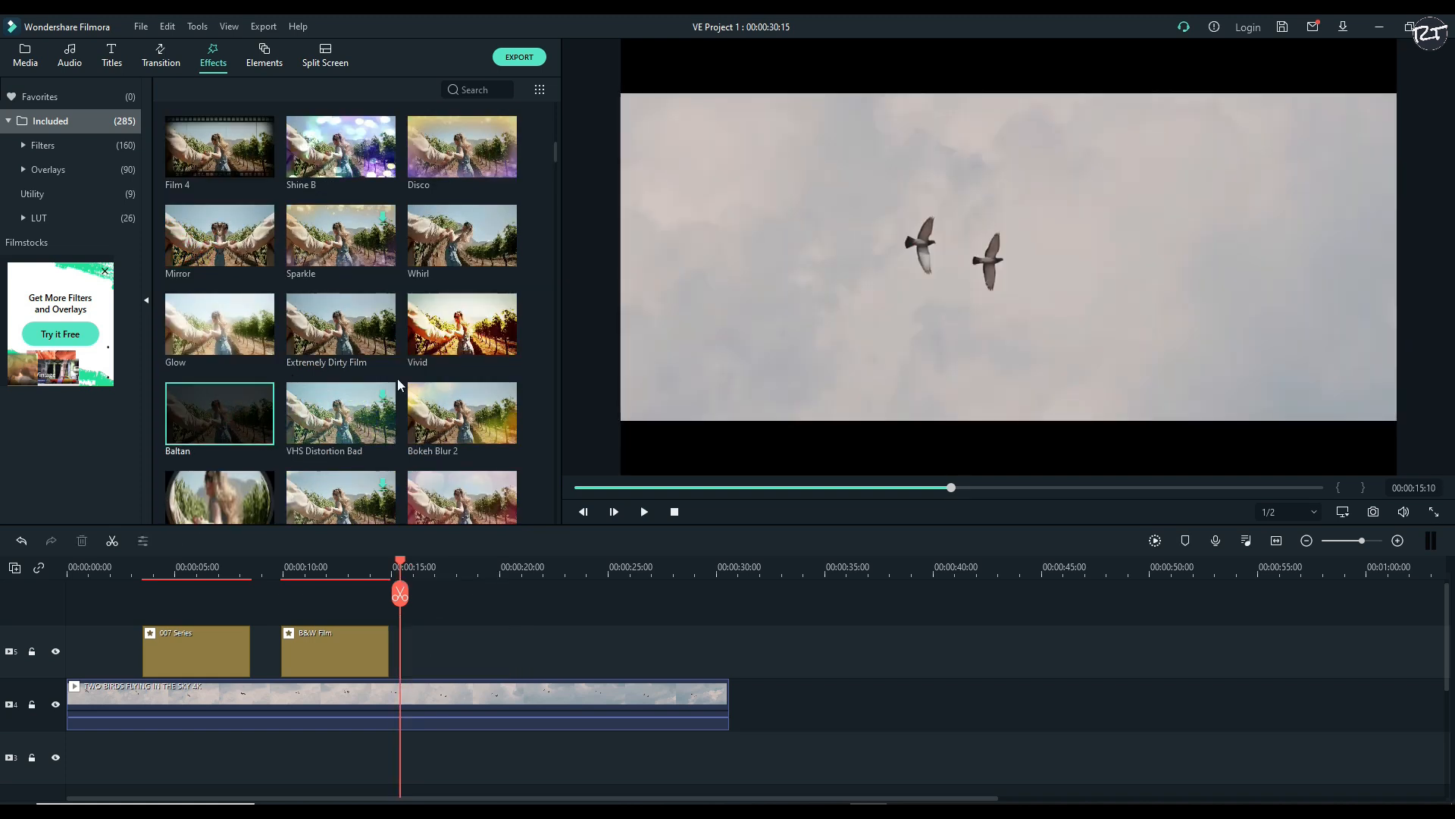
# Try further effects, ending with Filmpocalypse, on the effects track at 00:00:15:10 and remove each one
pyautogui.scroll(-9, 398, 384)
pyautogui.moveTo(341, 250)
pyautogui.mouseDown()
pyautogui.moveTo(428, 373)
pyautogui.moveTo(407, 644)
pyautogui.mouseUp()
pyautogui.press('Delete')
pyautogui.scroll(-5, 360, 411)
pyautogui.scroll(-8, 361, 412)
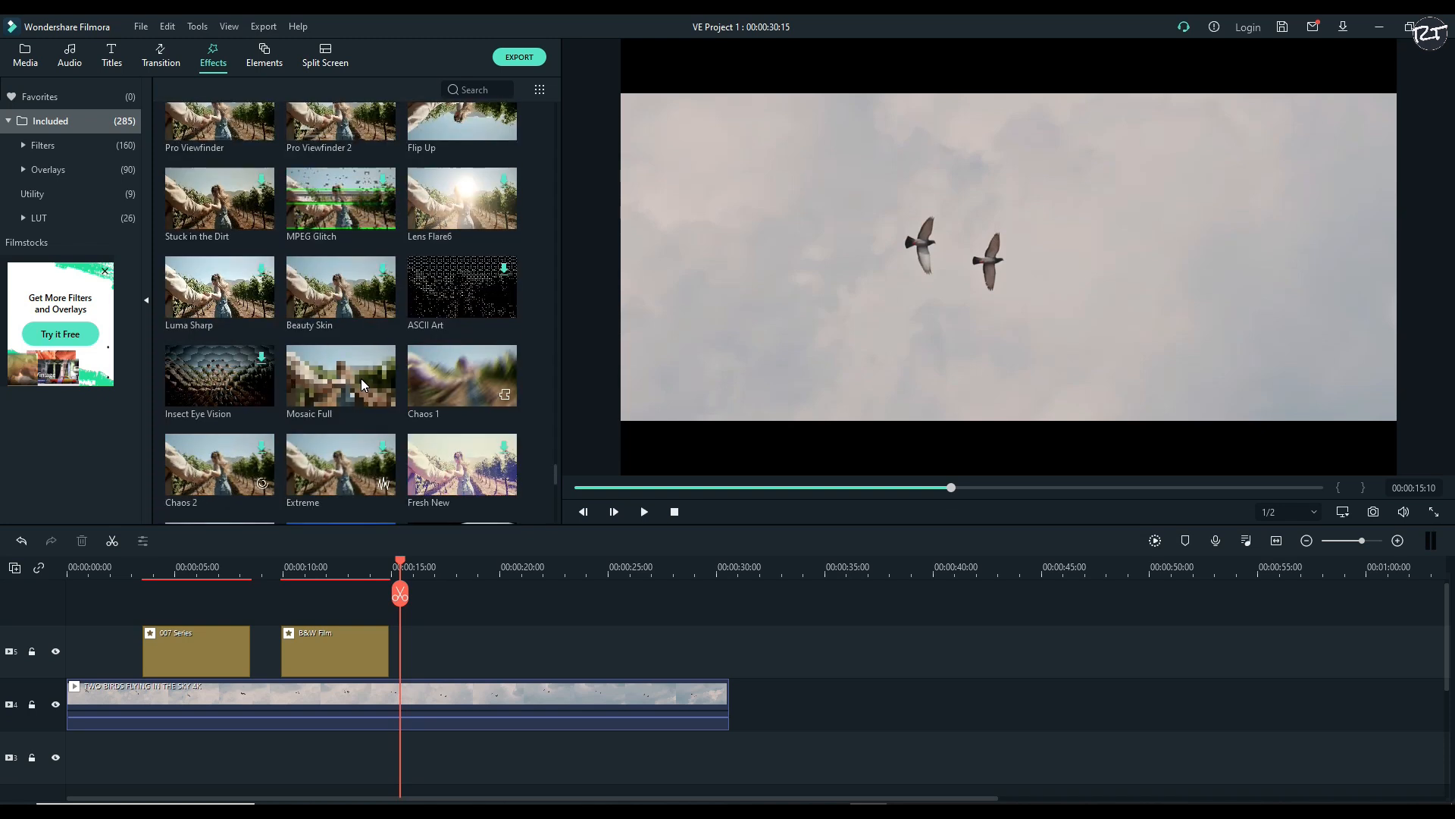
pyautogui.scroll(5, 361, 384)
pyautogui.moveTo(220, 186); pyautogui.dragTo(434, 657)
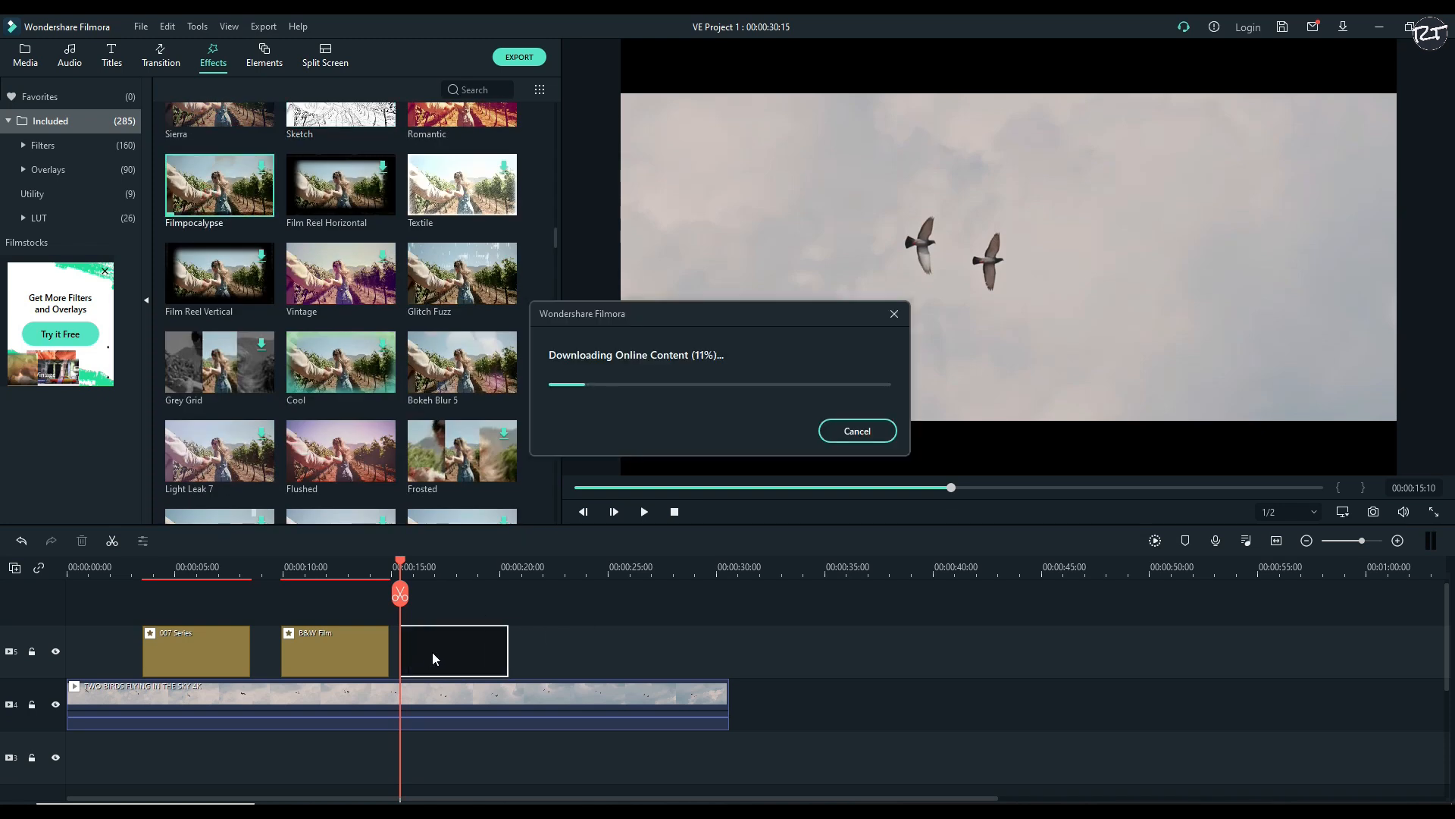
pyautogui.press('Delete')
# Delete the B&W Film effect from the timeline
pyautogui.moveTo(401, 588); pyautogui.dragTo(223, 582)
pyautogui.click(309, 640)
pyautogui.press('Delete')
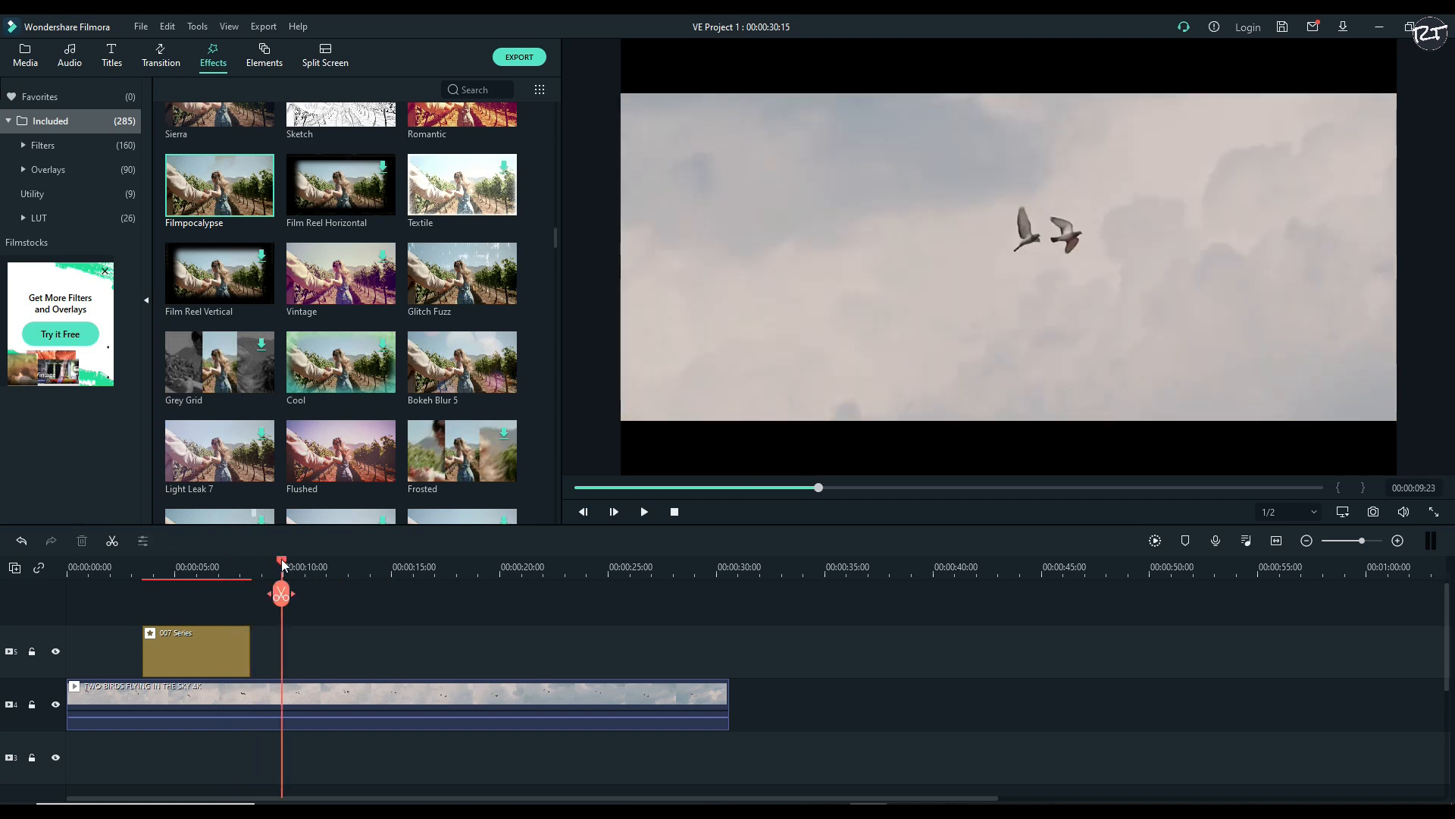
# Stretch the 007 Series effect to cover the full length of the birds clip
pyautogui.moveTo(280, 561)
pyautogui.mouseDown()
pyautogui.moveTo(202, 567)
pyautogui.moveTo(265, 566)
pyautogui.mouseUp()
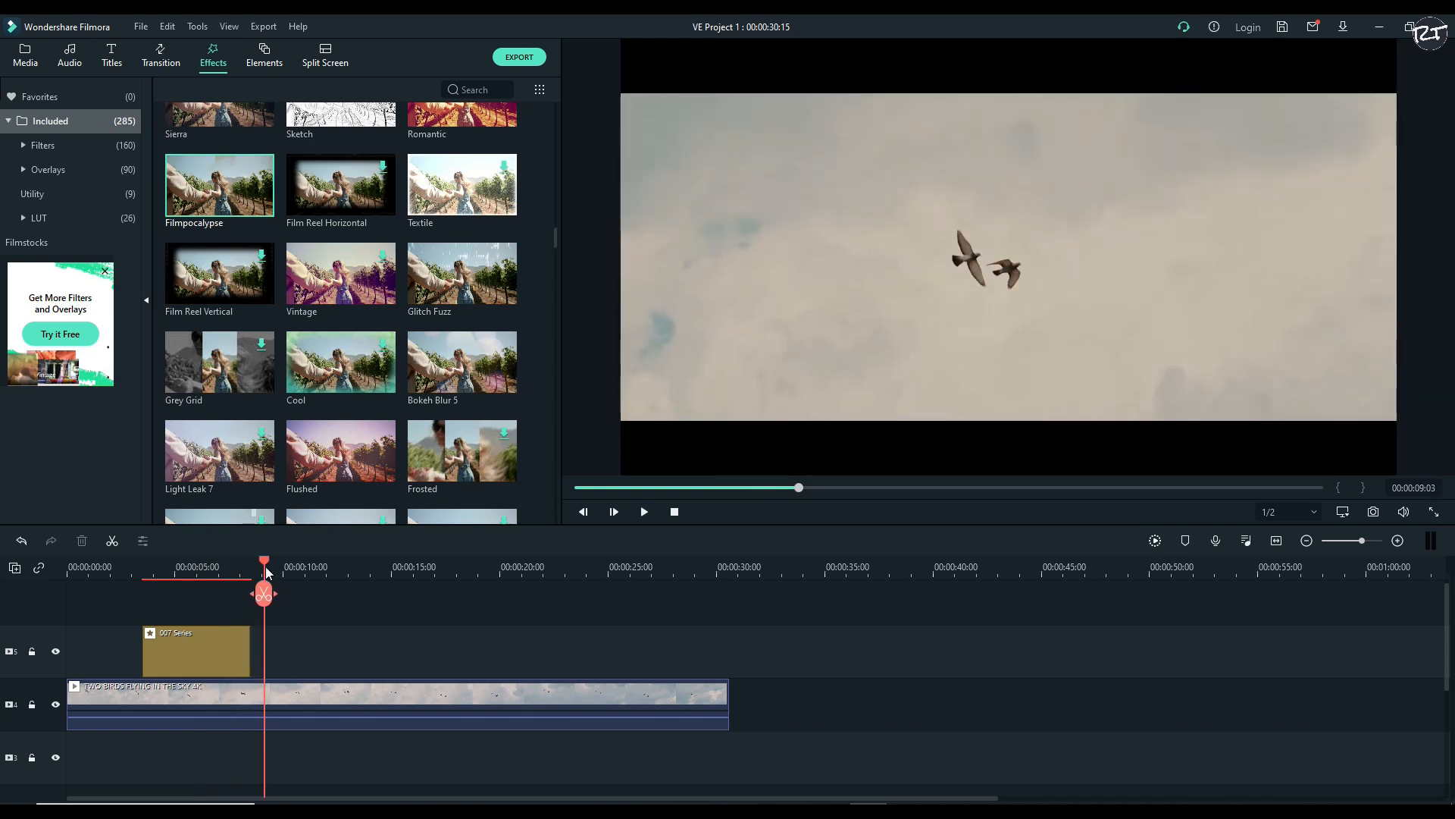
pyautogui.click(194, 649)
pyautogui.moveTo(191, 652); pyautogui.dragTo(729, 646)
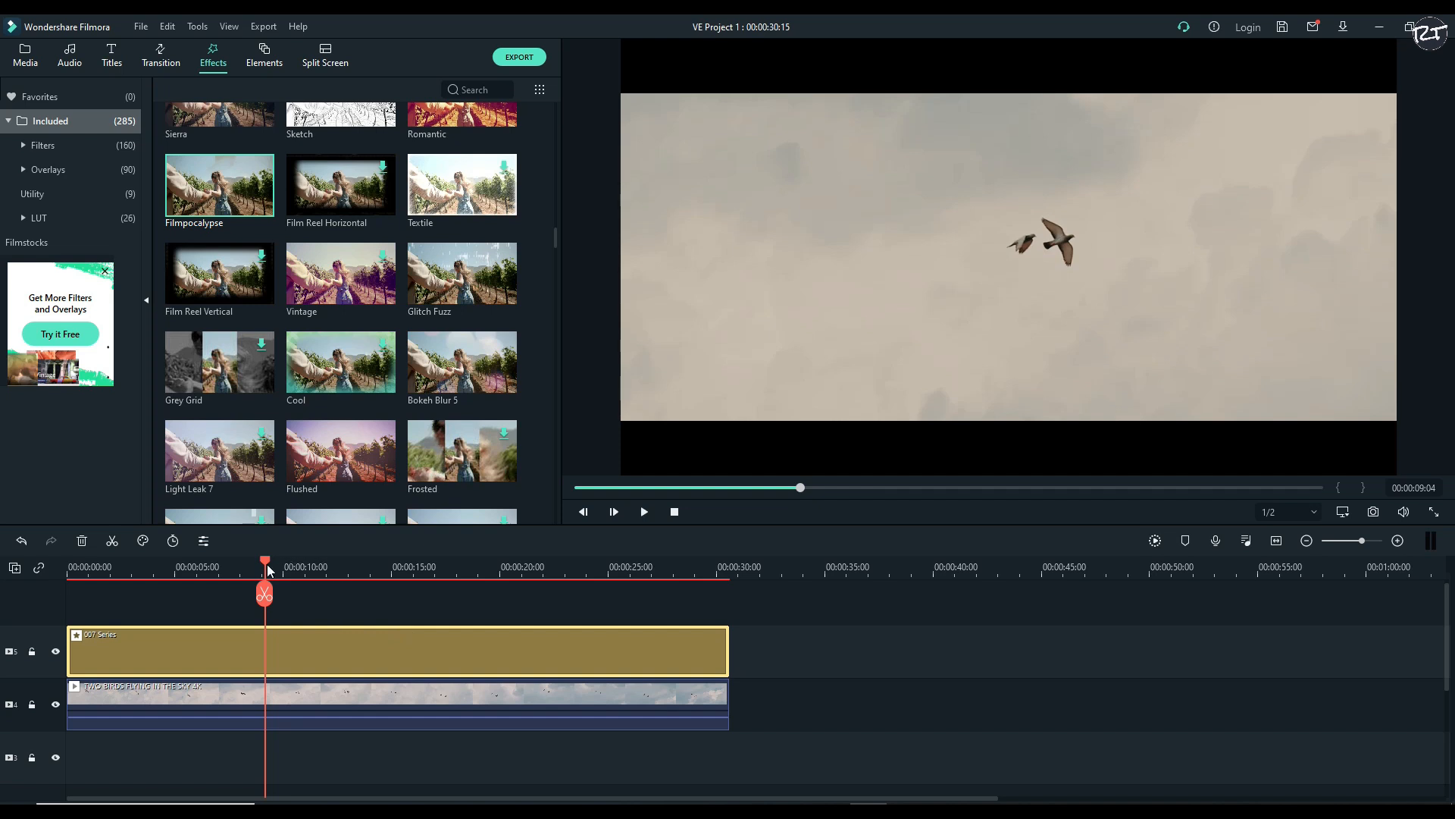
# Split the birds clip at 00:00:05:09
pyautogui.moveTo(266, 565); pyautogui.dragTo(183, 566)
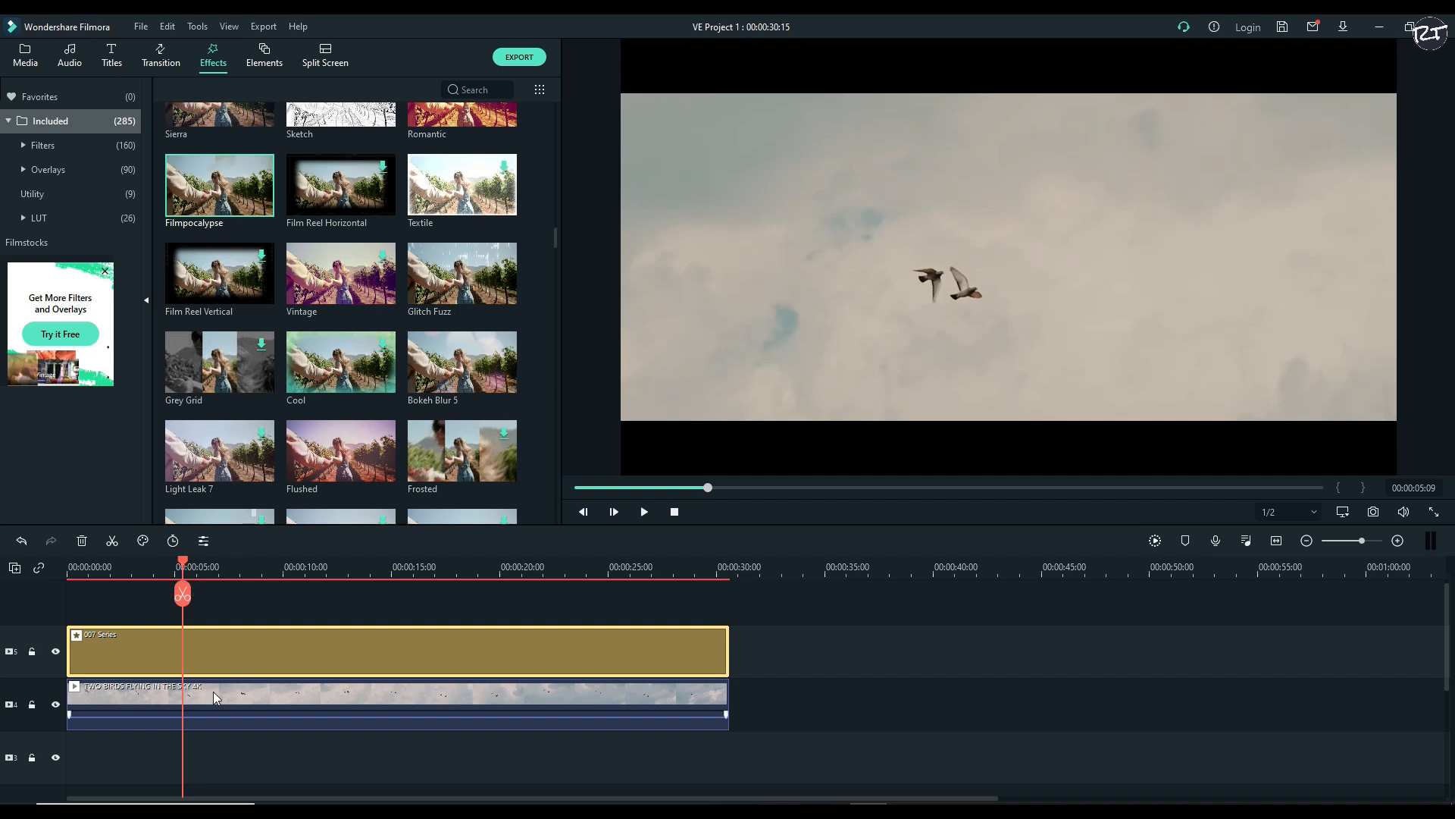
pyautogui.click(214, 696)
pyautogui.click(186, 599)
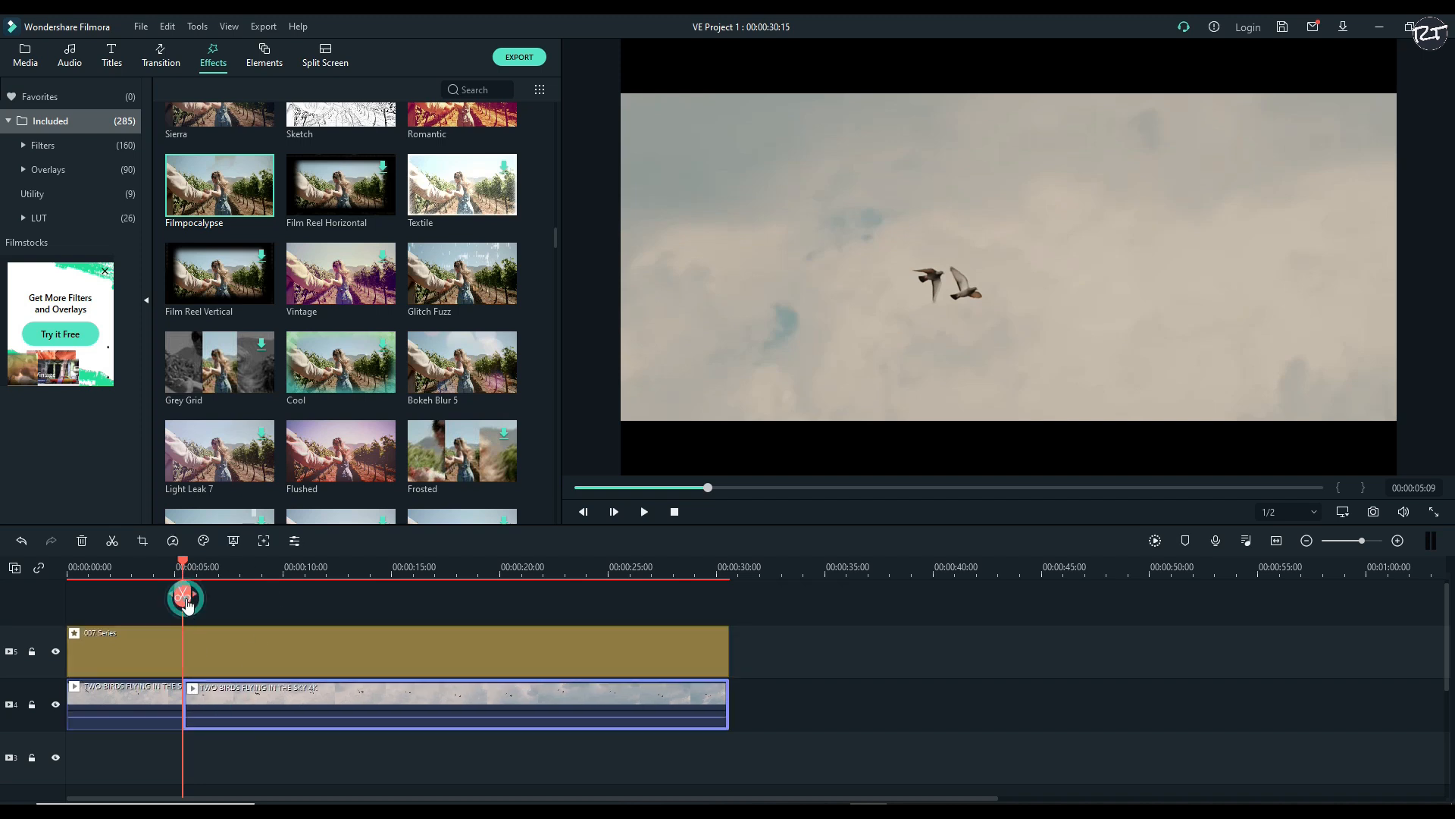
pyautogui.scroll(1, 279, 608)
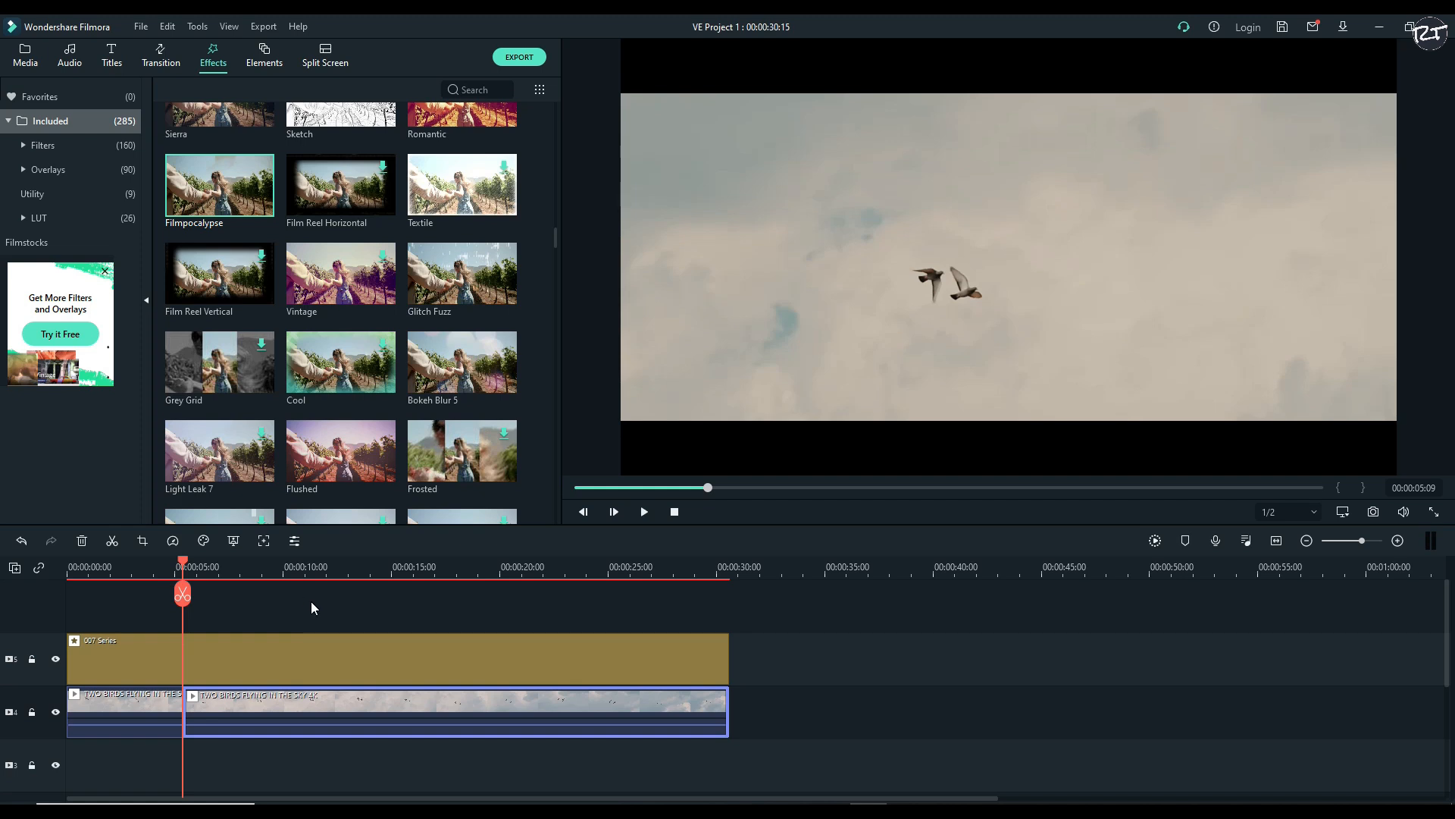
# Add the Default Title at 00:00:05:09 on the track above the 007 Series effect
pyautogui.moveTo(257, 362)
pyautogui.scroll(3, 274, 402)
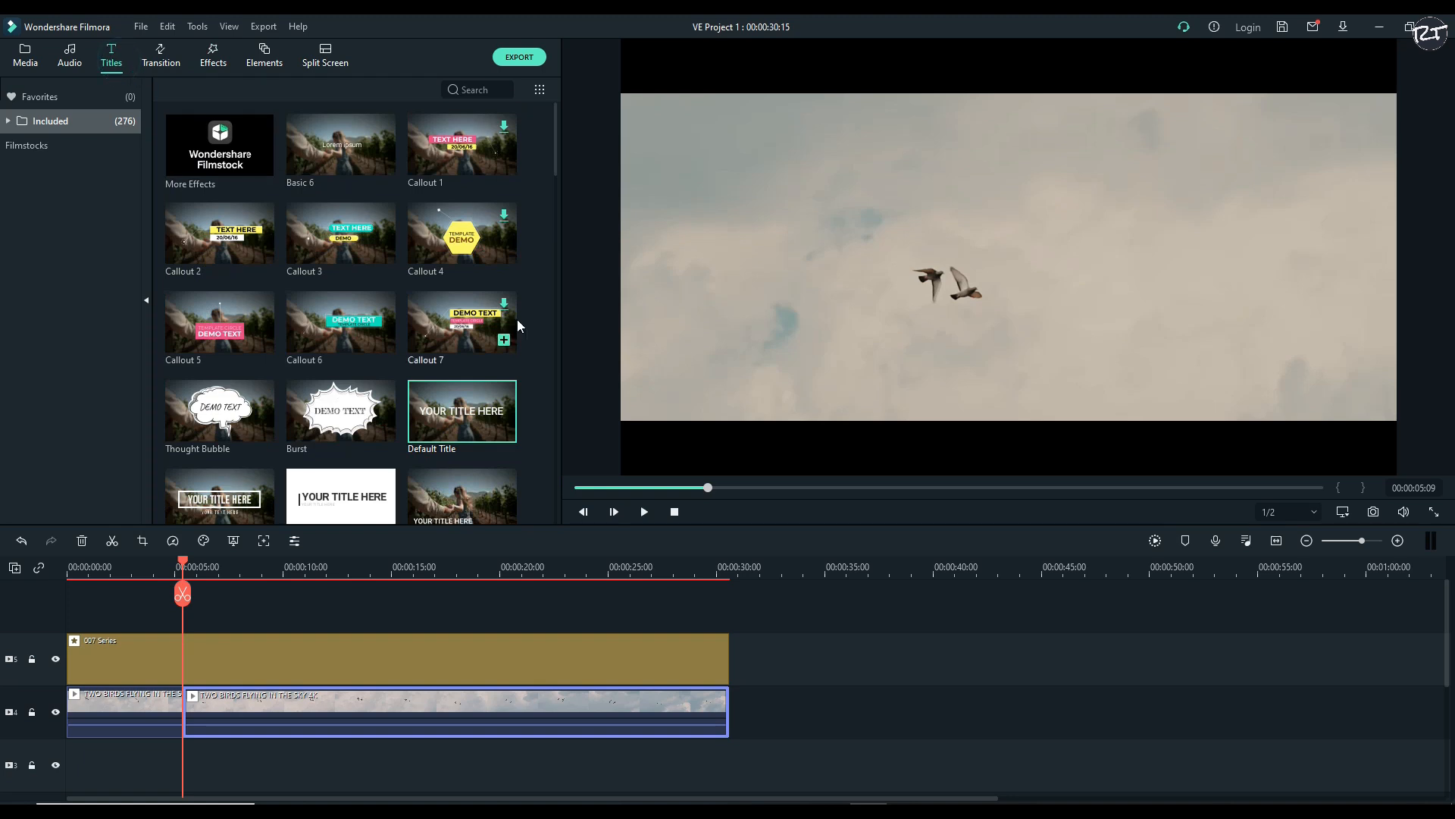
pyautogui.moveTo(461, 414); pyautogui.dragTo(193, 610)
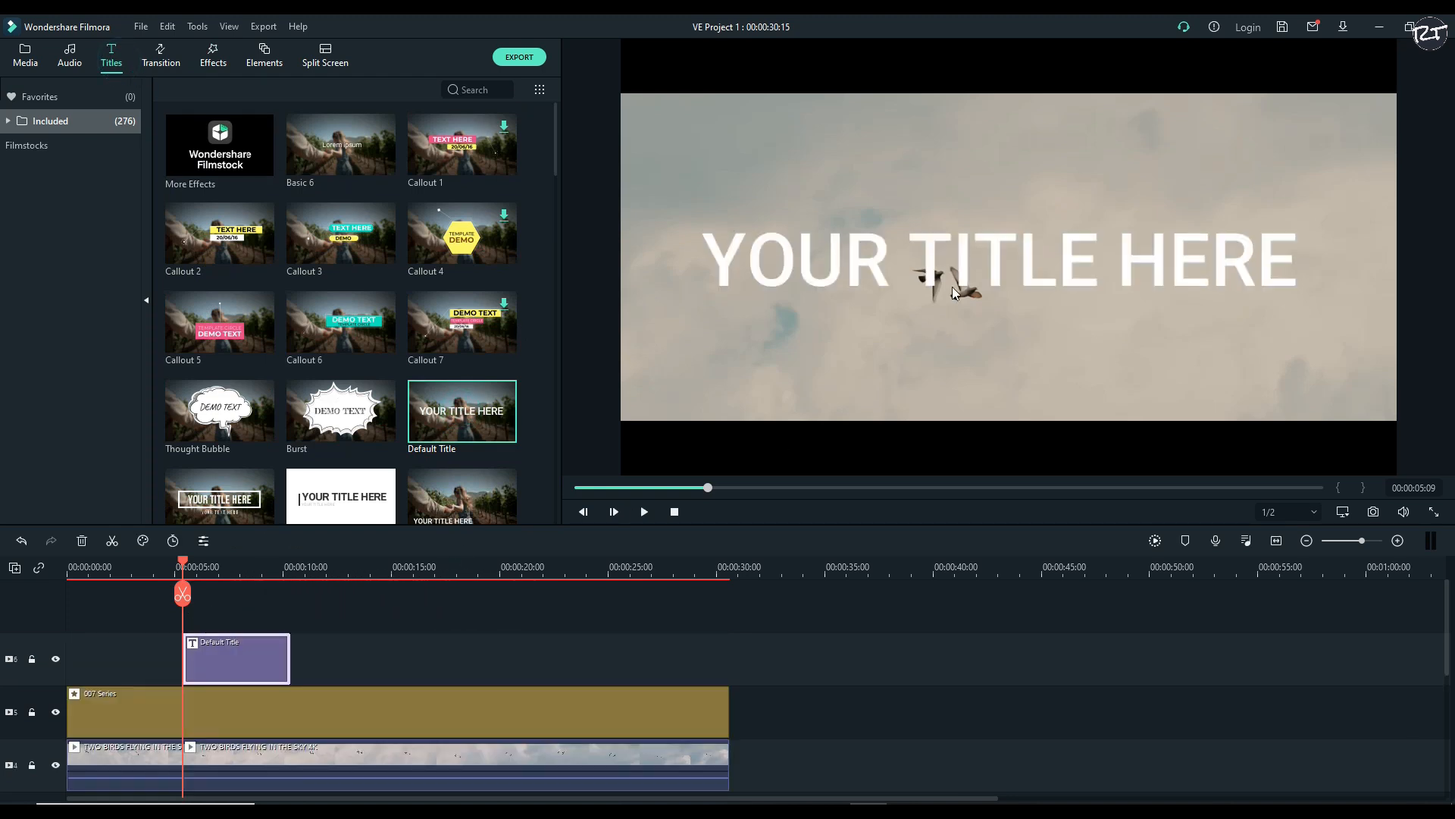
# Replace the title's placeholder text with "Review Tech"
pyautogui.click(817, 261)
pyautogui.doubleClick(822, 261)
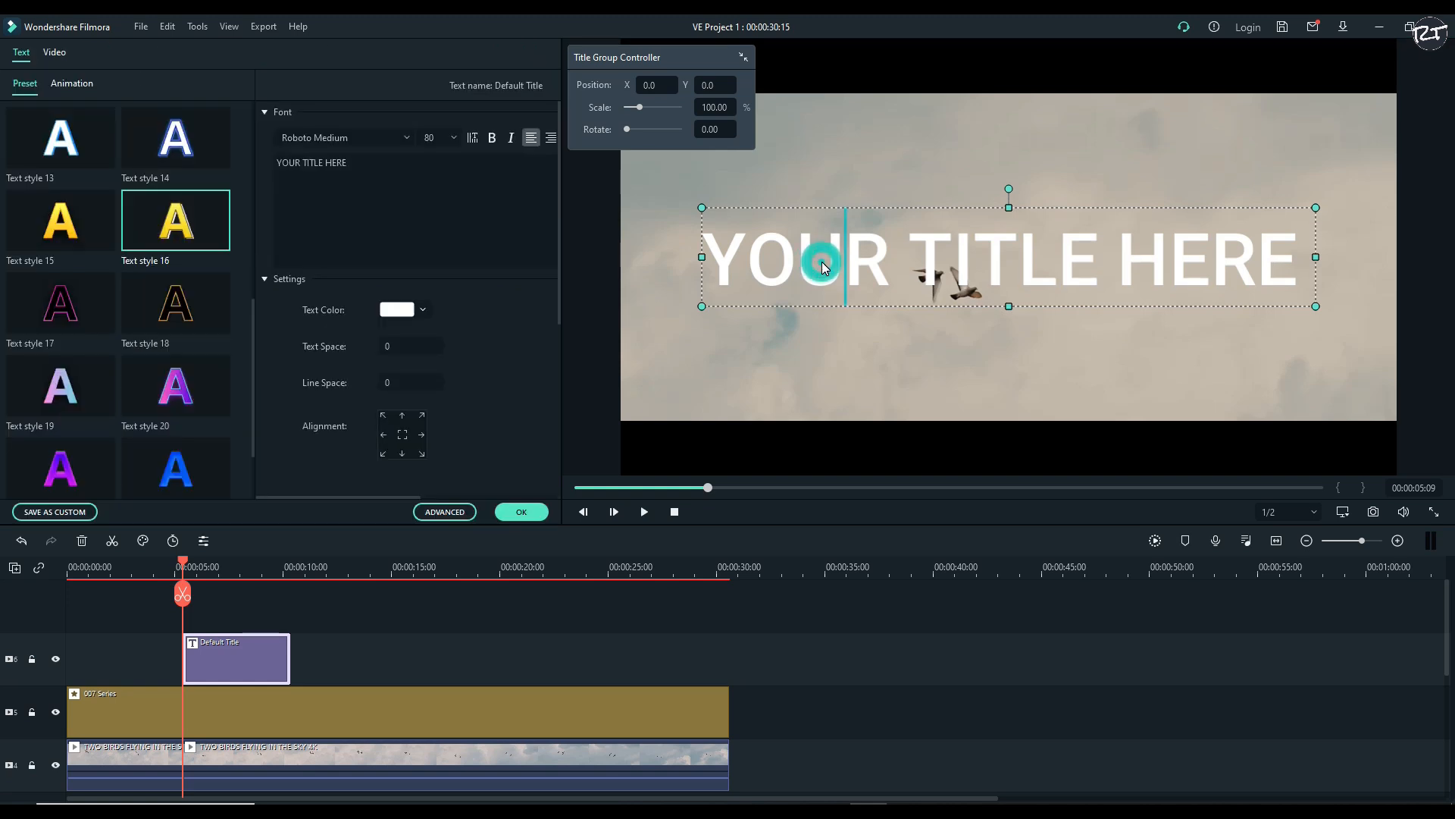
pyautogui.hotkey('ctrl', 'a')
pyautogui.write('Review')
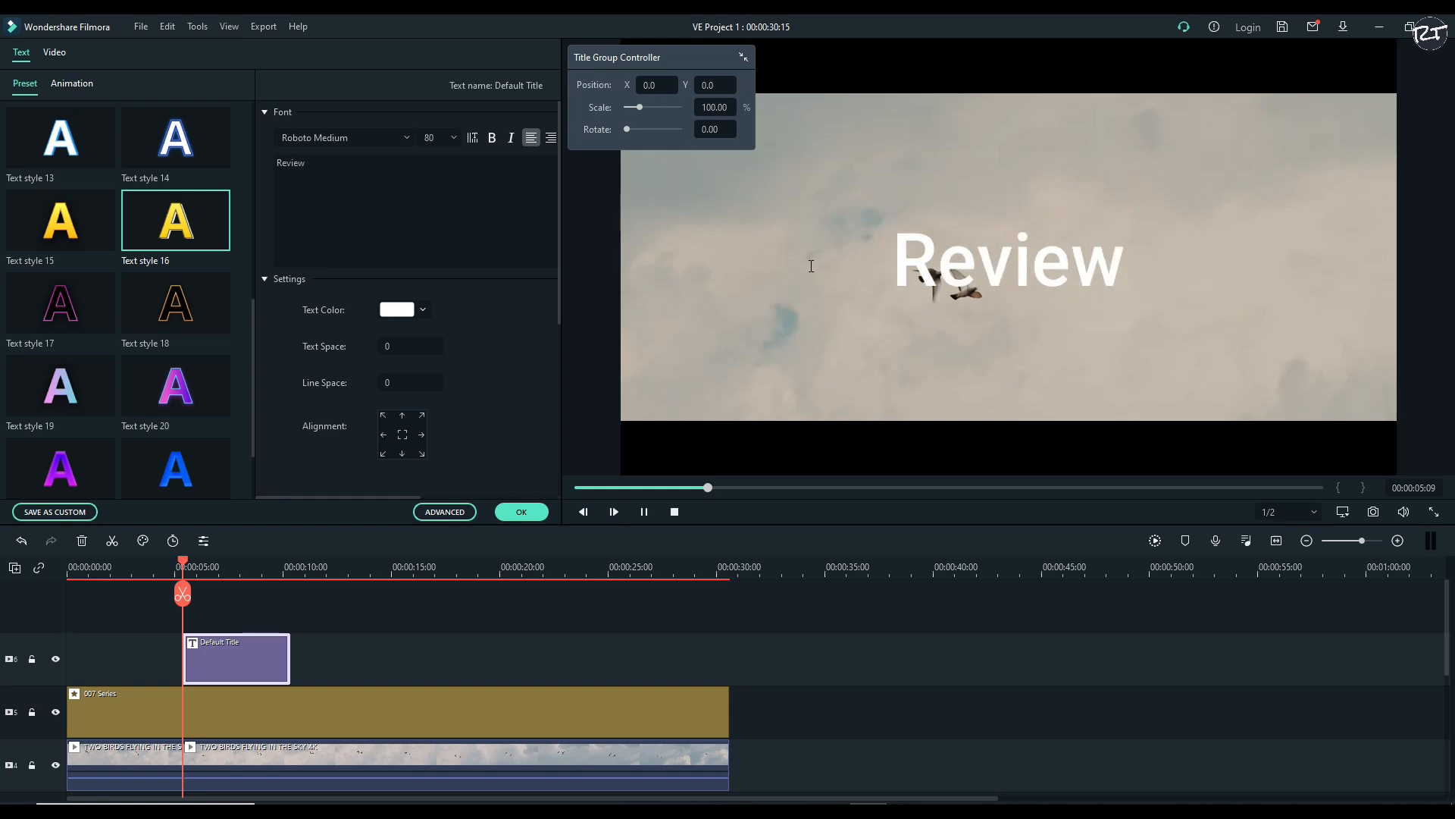
pyautogui.click(811, 267)
pyautogui.press('space')
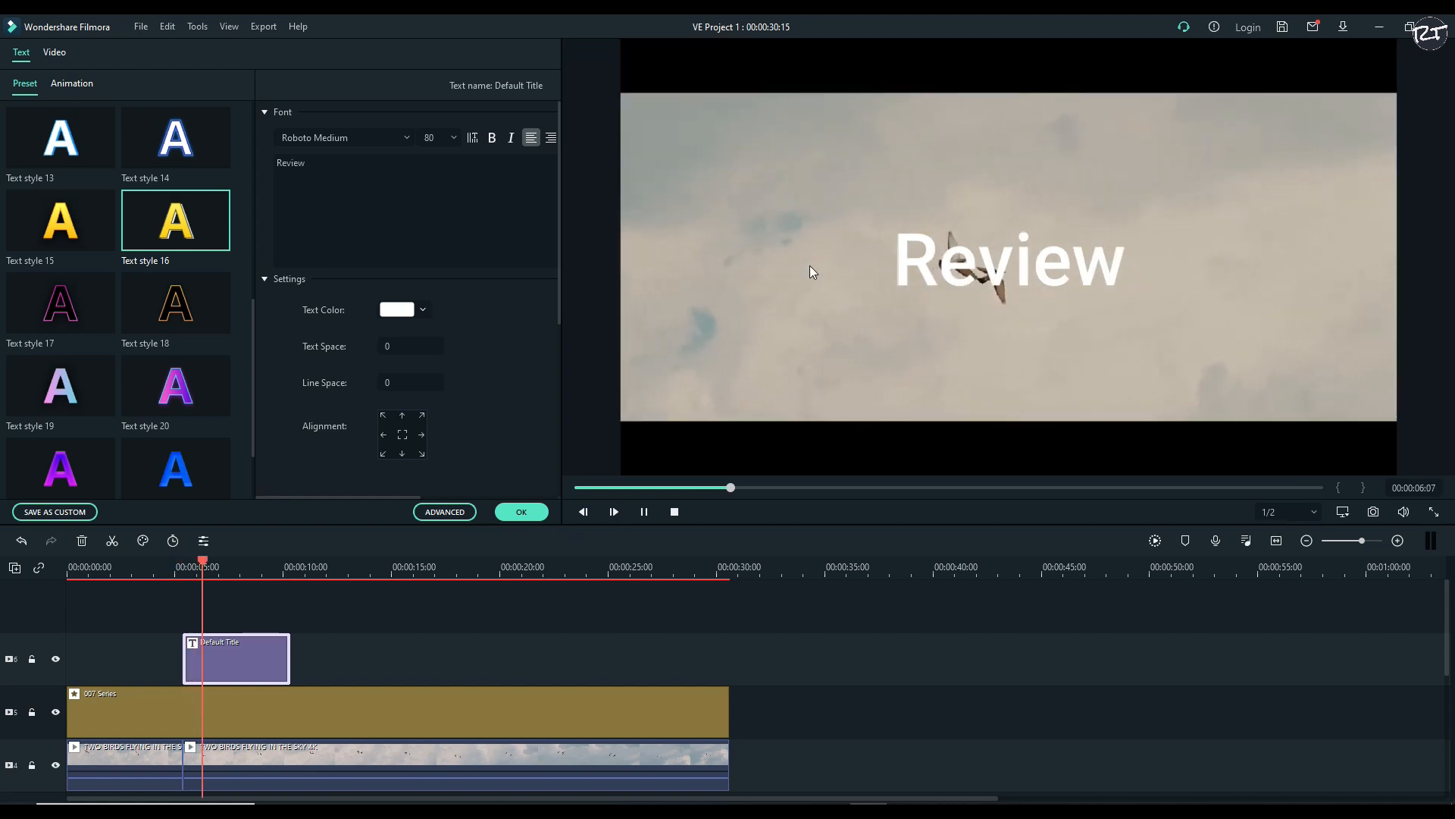
pyautogui.doubleClick(940, 269)
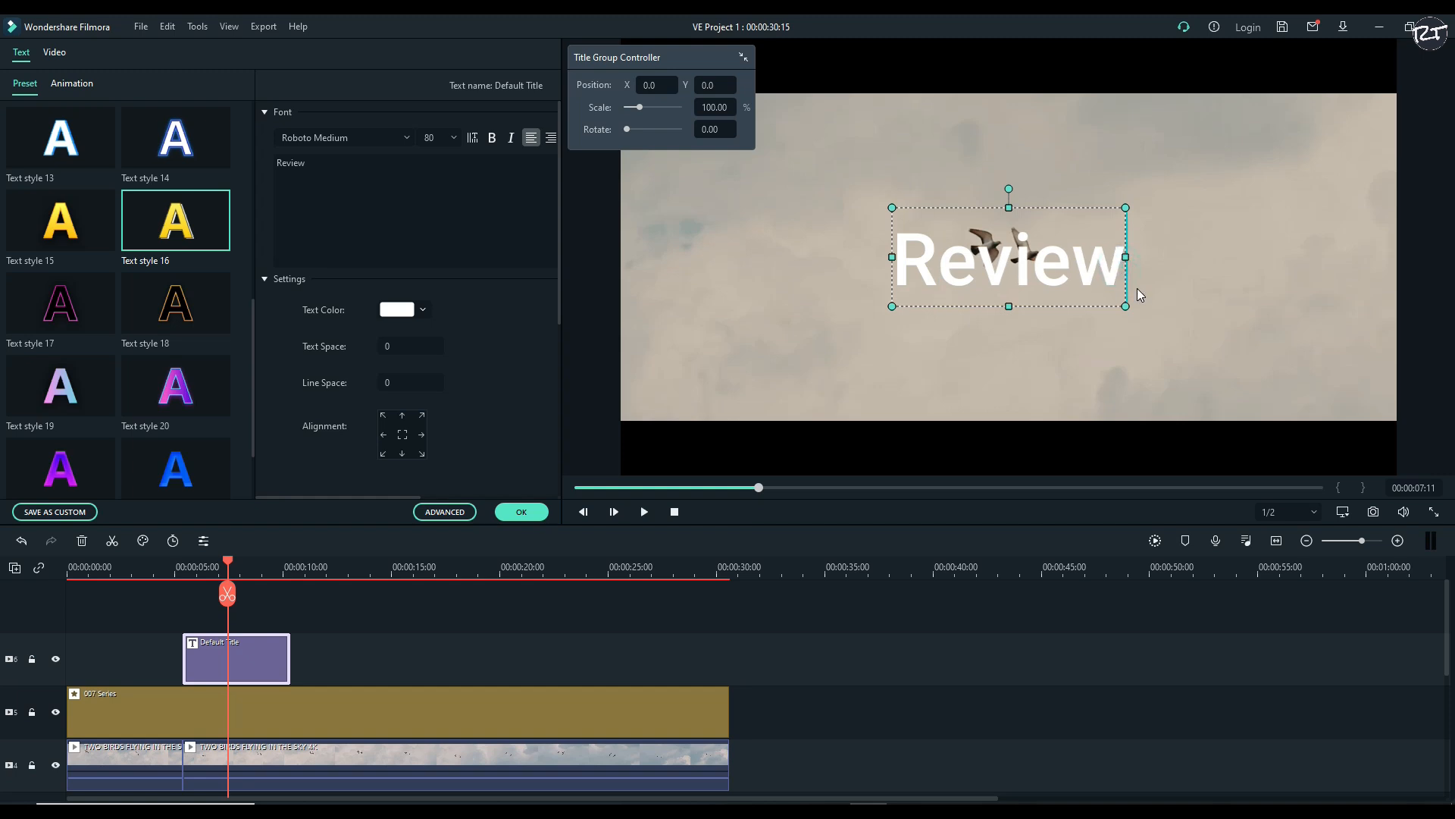
pyautogui.moveTo(1137, 295); pyautogui.dragTo(1138, 295)
pyautogui.write('Te')
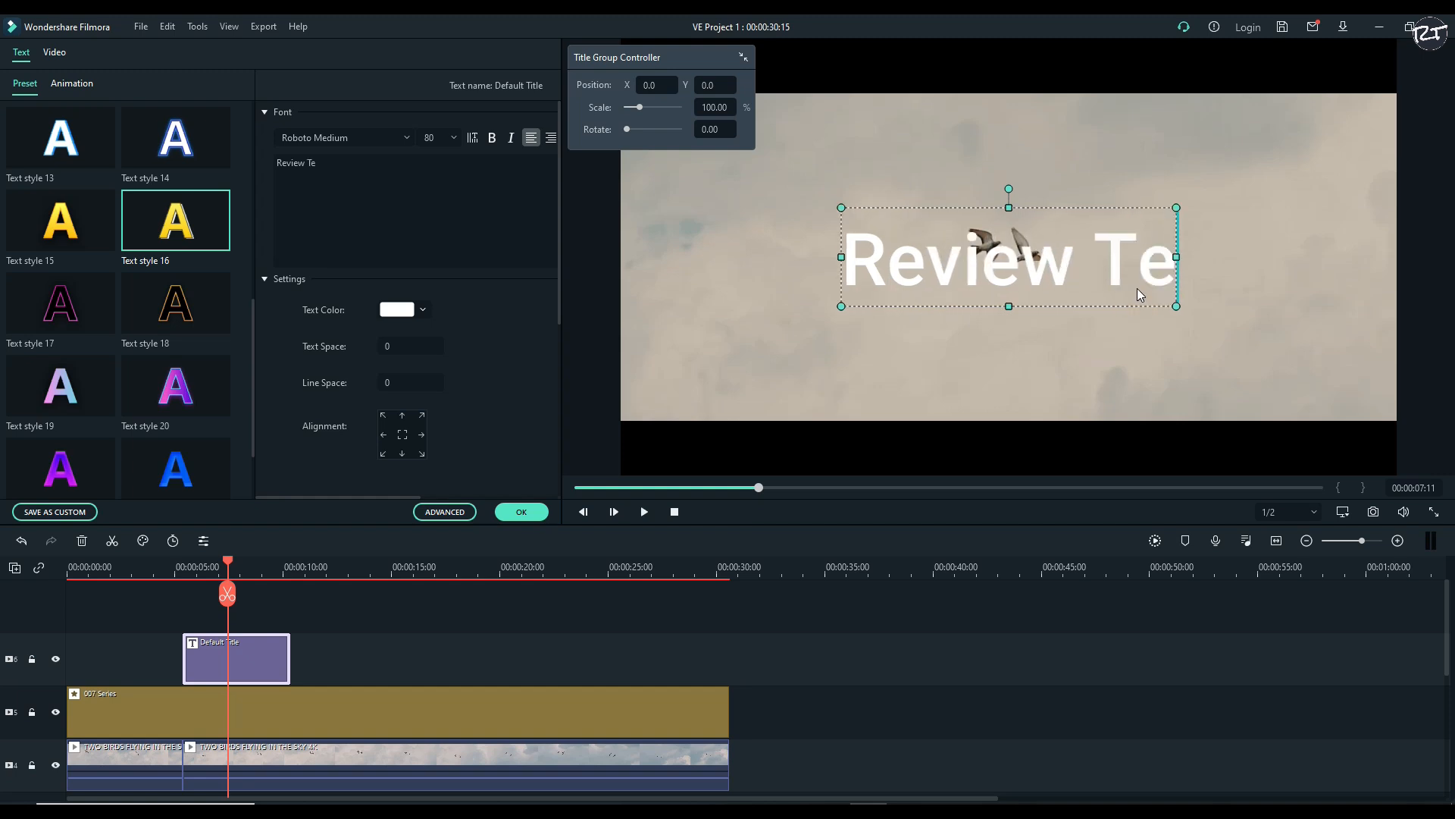
pyautogui.write('ch')
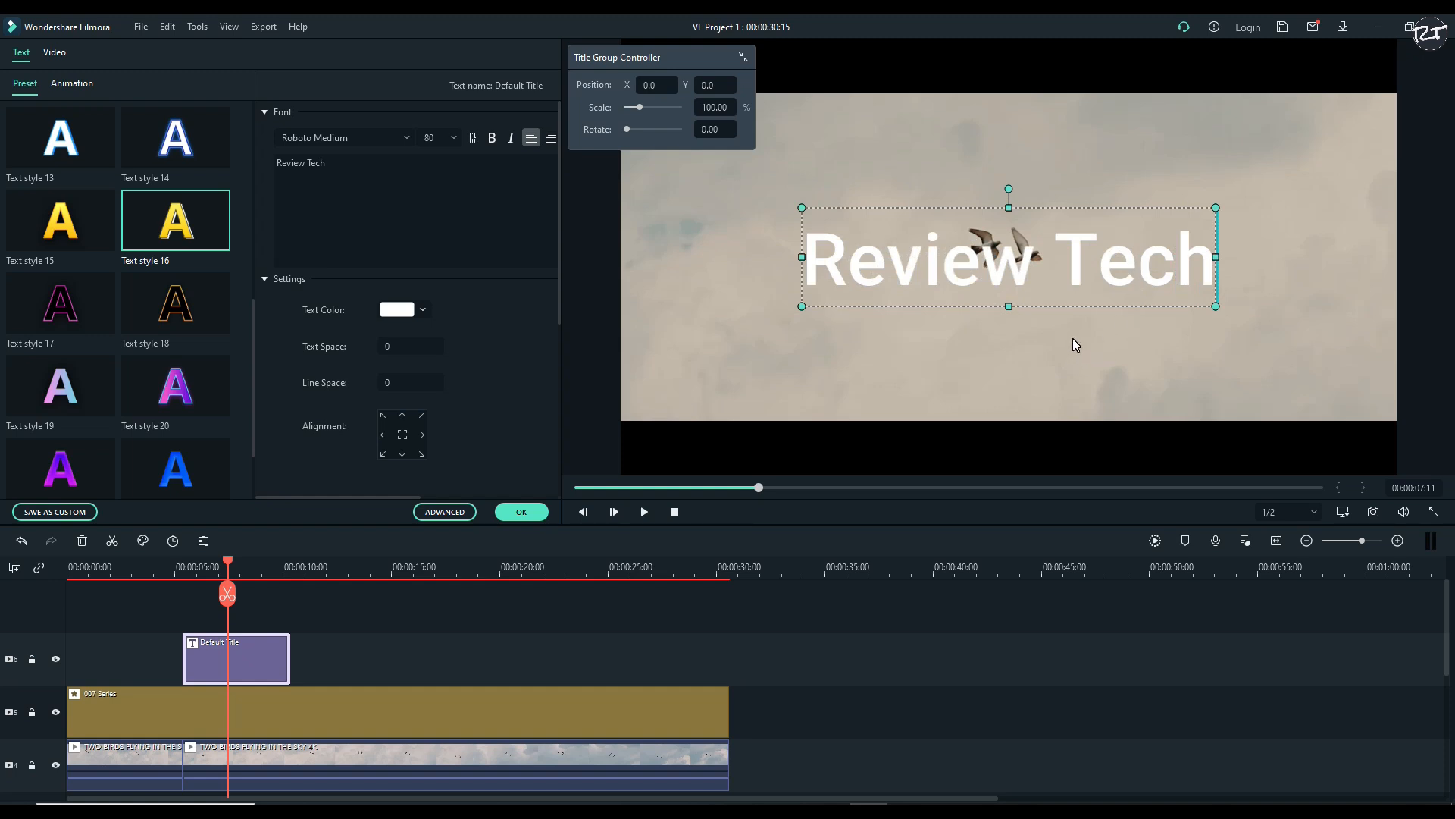
# Apply Text style 16 to the title, then shrink it and place it just below the two birds
pyautogui.click(183, 232)
pyautogui.click(958, 261)
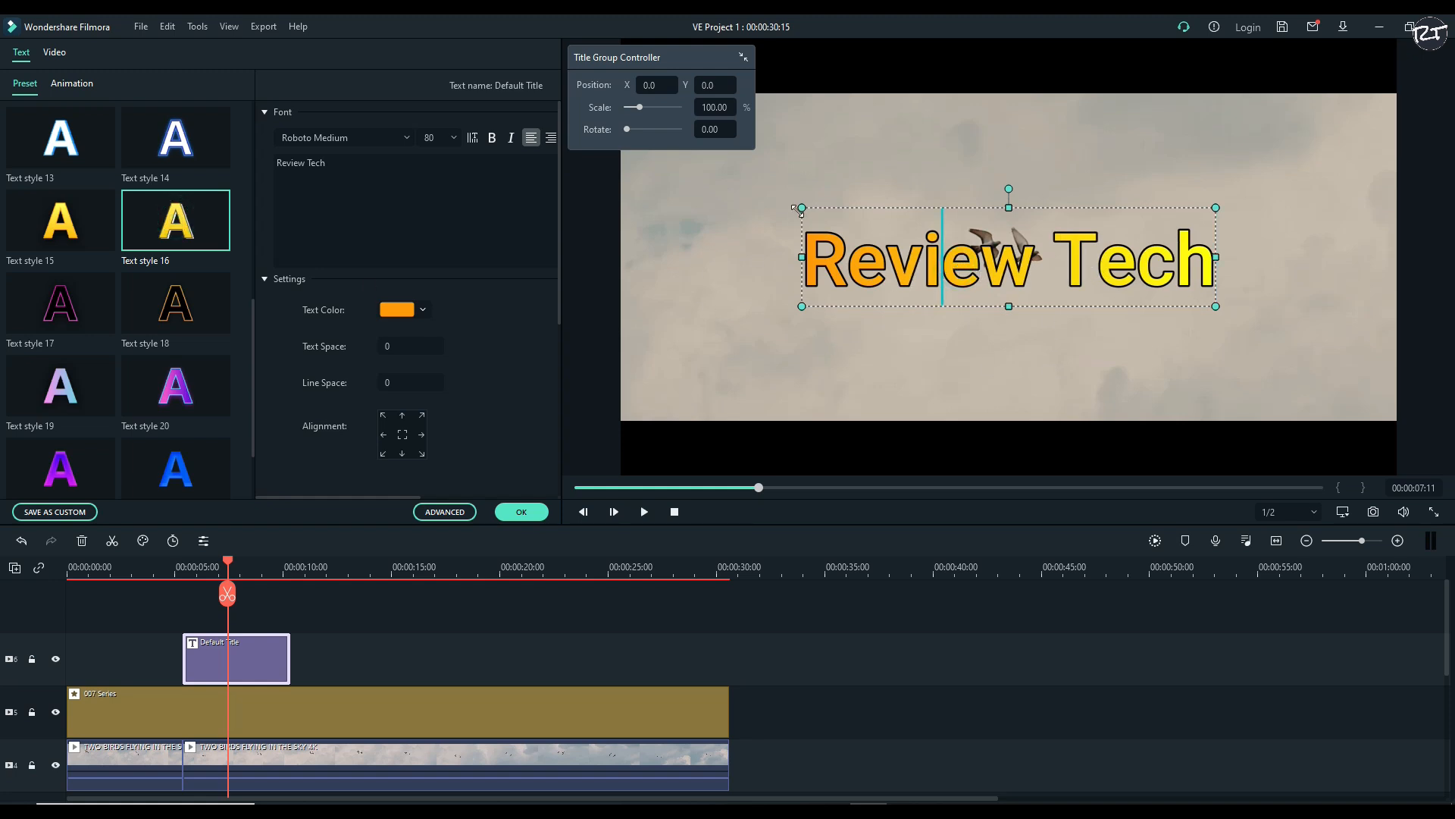
pyautogui.moveTo(798, 209); pyautogui.dragTo(919, 225)
pyautogui.moveTo(991, 291); pyautogui.dragTo(965, 351)
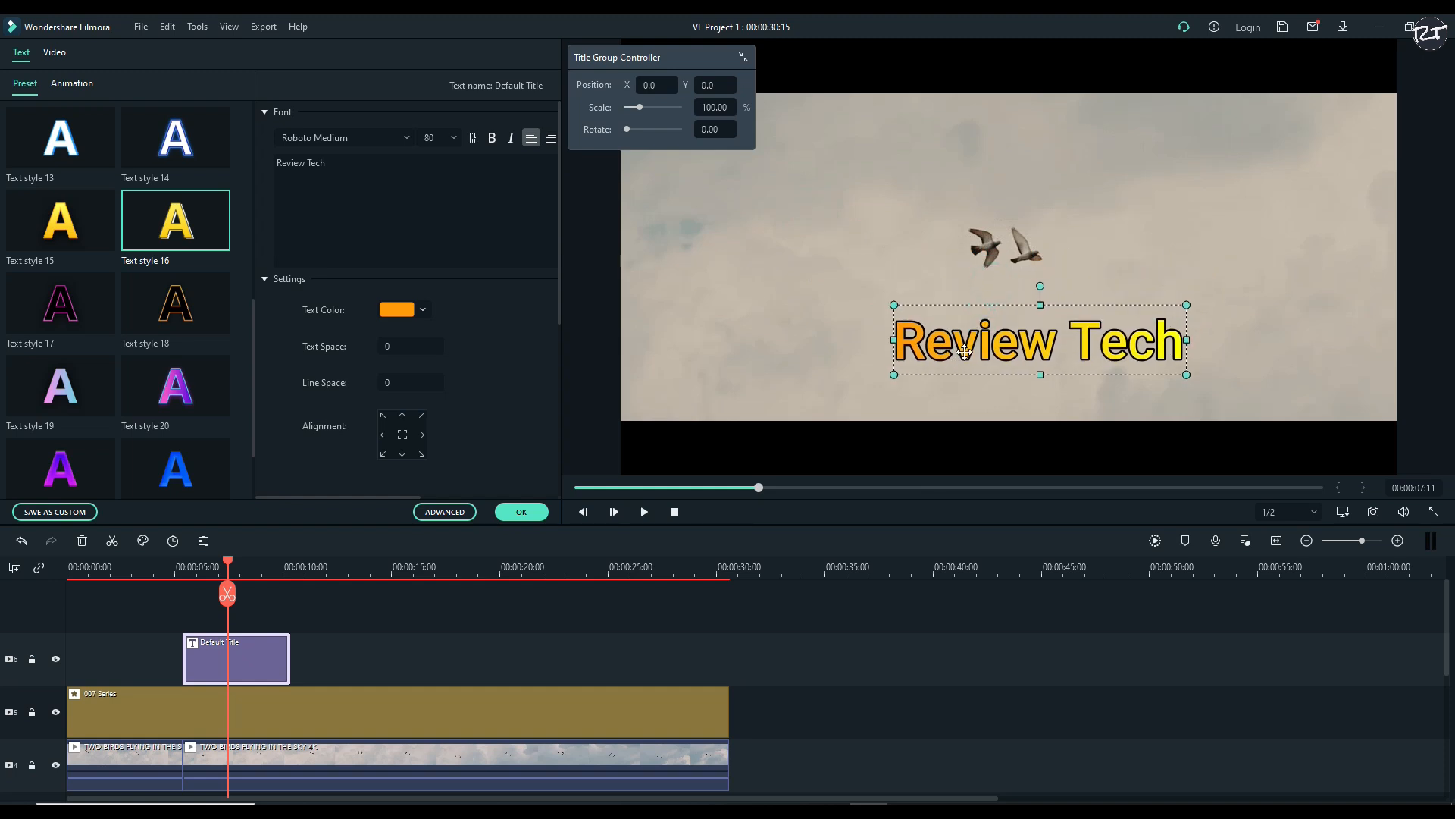
pyautogui.moveTo(1188, 304); pyautogui.dragTo(1070, 328)
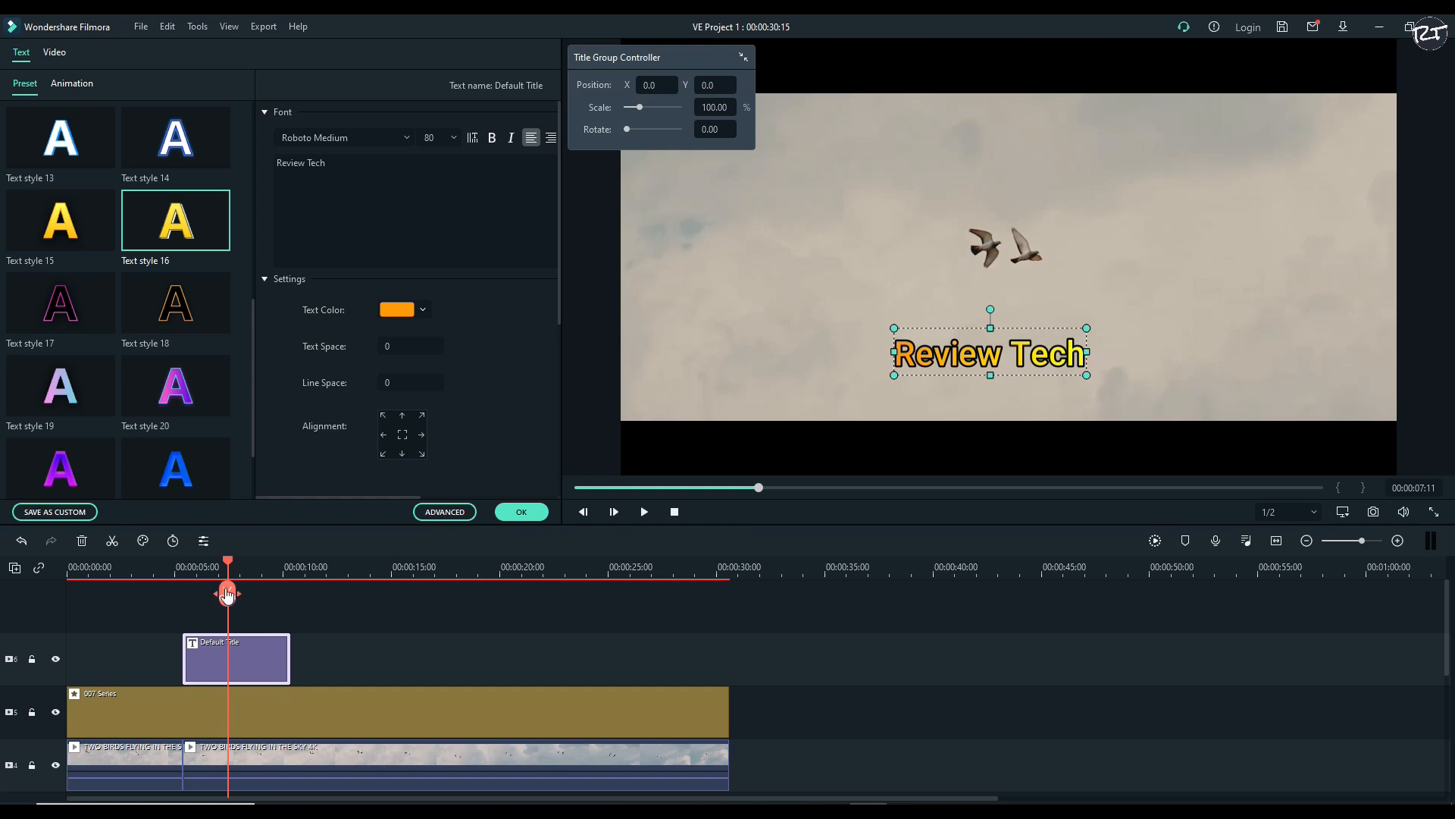
# Enable motion tracking on the second birds clip at 00:00:05:10 and fit the tracking box around the two birds, clear of the title
pyautogui.moveTo(230, 567); pyautogui.dragTo(184, 564)
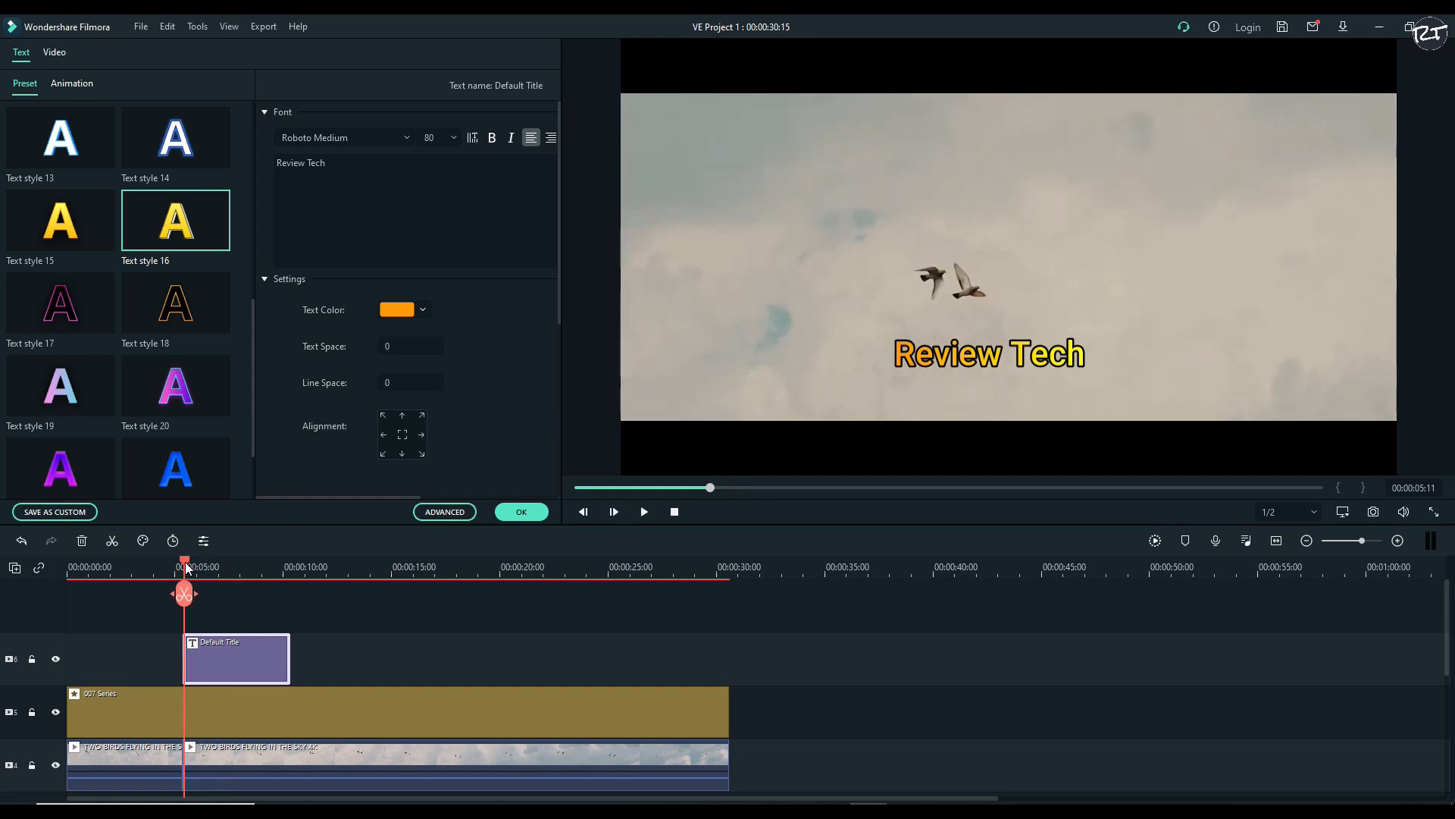
pyautogui.doubleClick(282, 754)
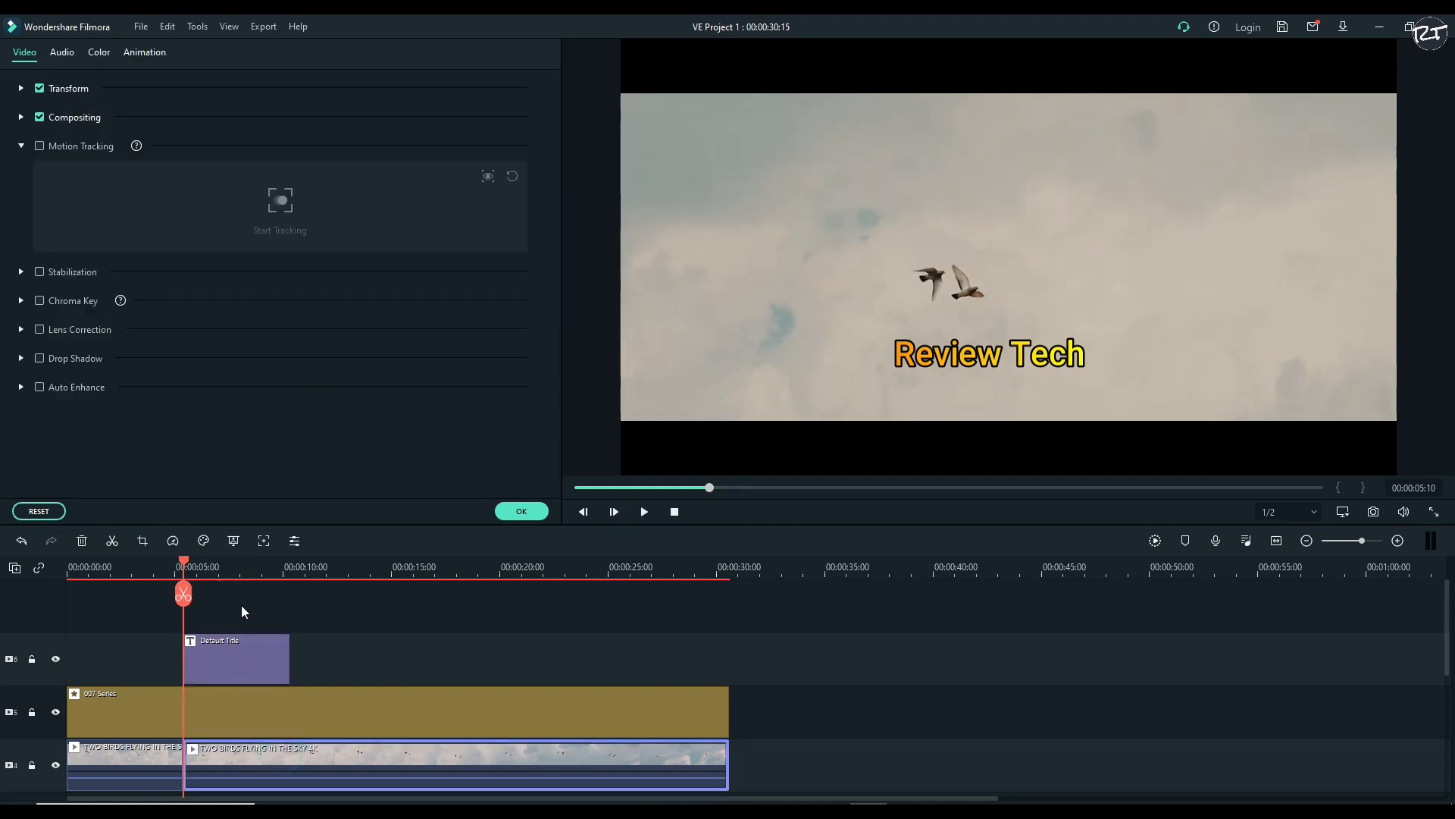
pyautogui.click(263, 542)
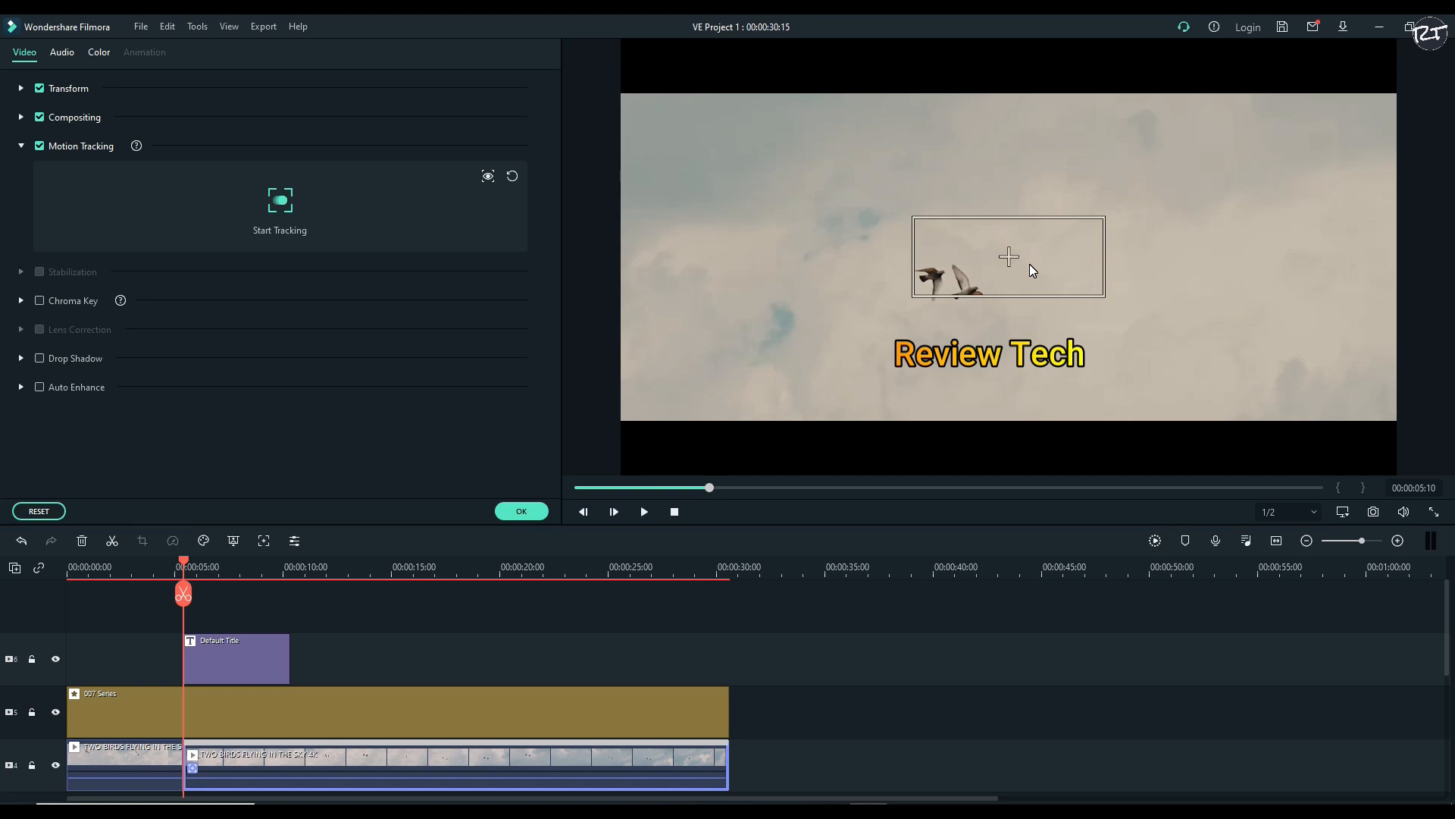
pyautogui.moveTo(1008, 254); pyautogui.dragTo(975, 287)
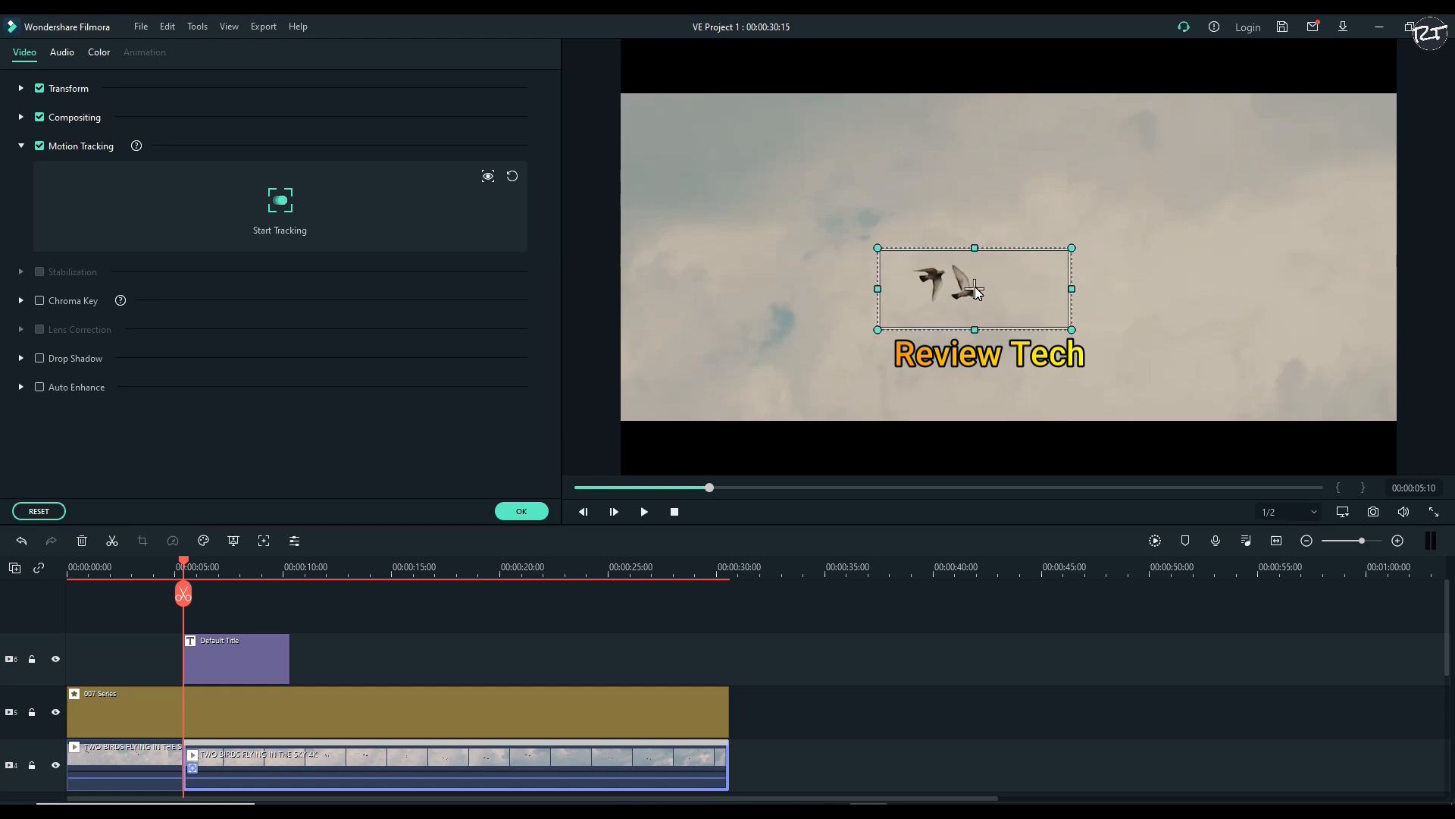
pyautogui.click(985, 353)
pyautogui.moveTo(986, 358)
pyautogui.mouseDown()
pyautogui.moveTo(977, 321)
pyautogui.moveTo(982, 367)
pyautogui.mouseUp()
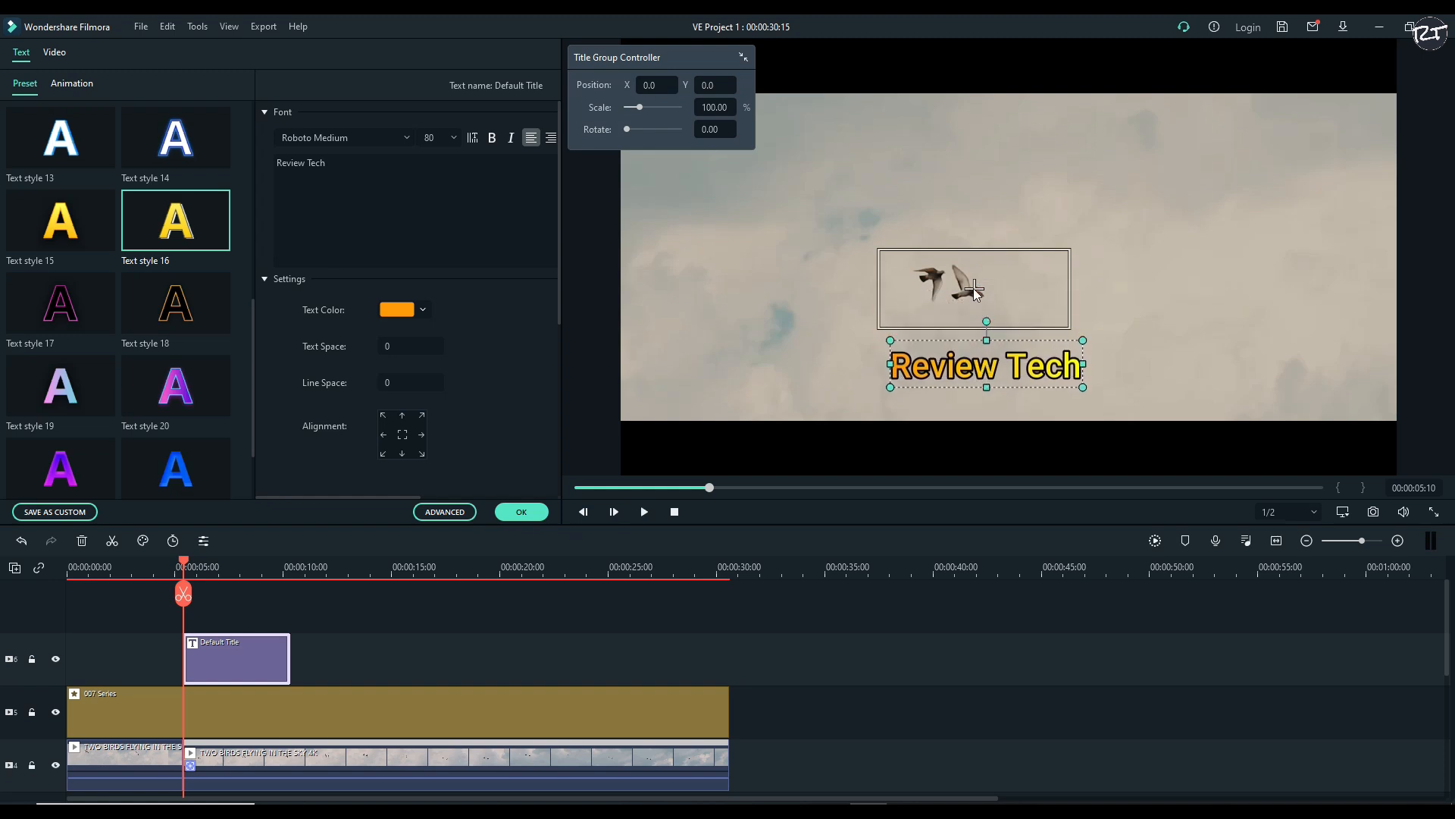
pyautogui.click(975, 290)
pyautogui.moveTo(975, 291)
pyautogui.mouseDown()
pyautogui.moveTo(965, 312)
pyautogui.moveTo(965, 294)
pyautogui.mouseUp()
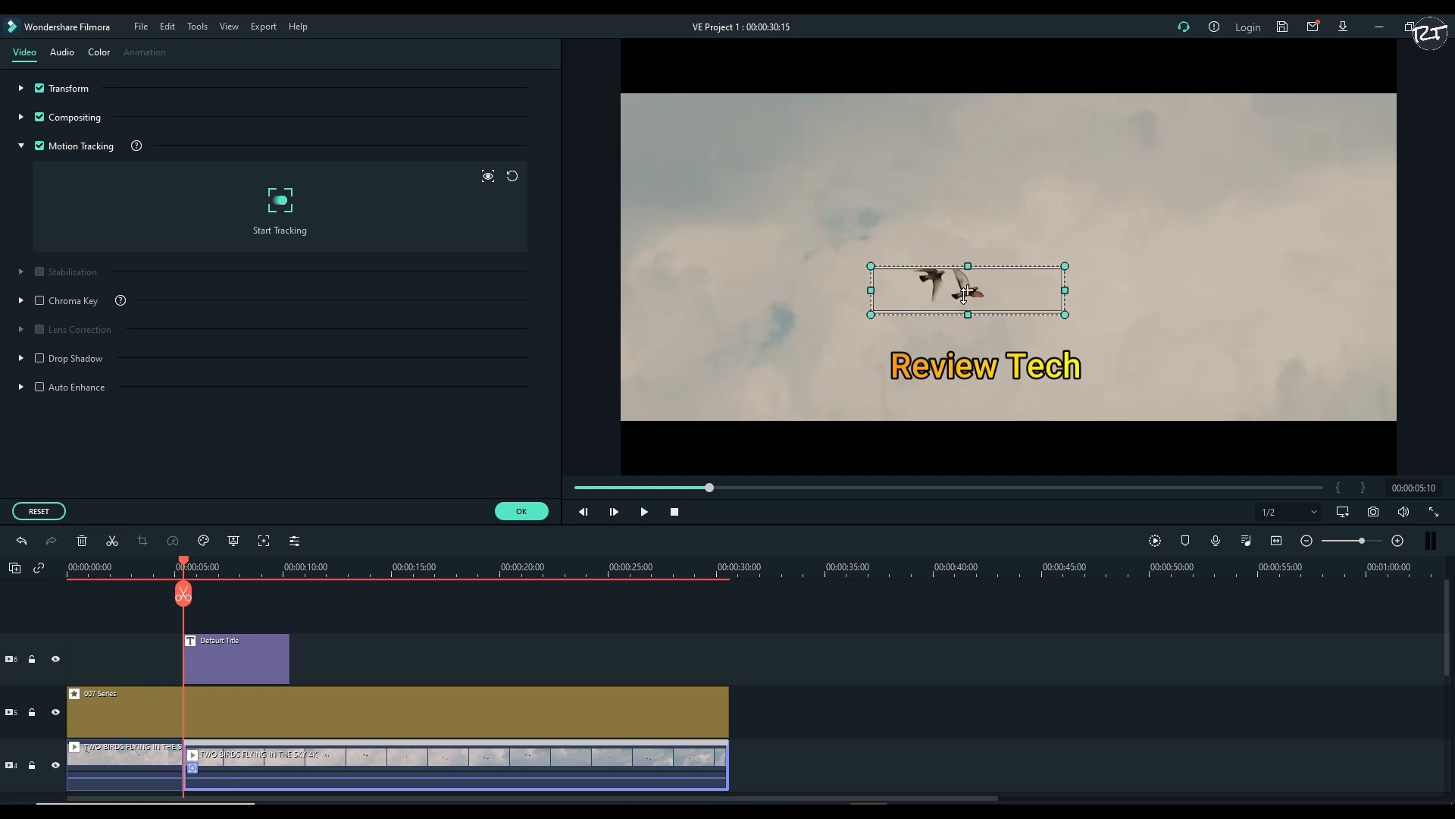
# Place the Review Tech title over the tracking box and scale it slightly down to fit inside
pyautogui.click(976, 363)
pyautogui.moveTo(969, 369); pyautogui.dragTo(952, 293)
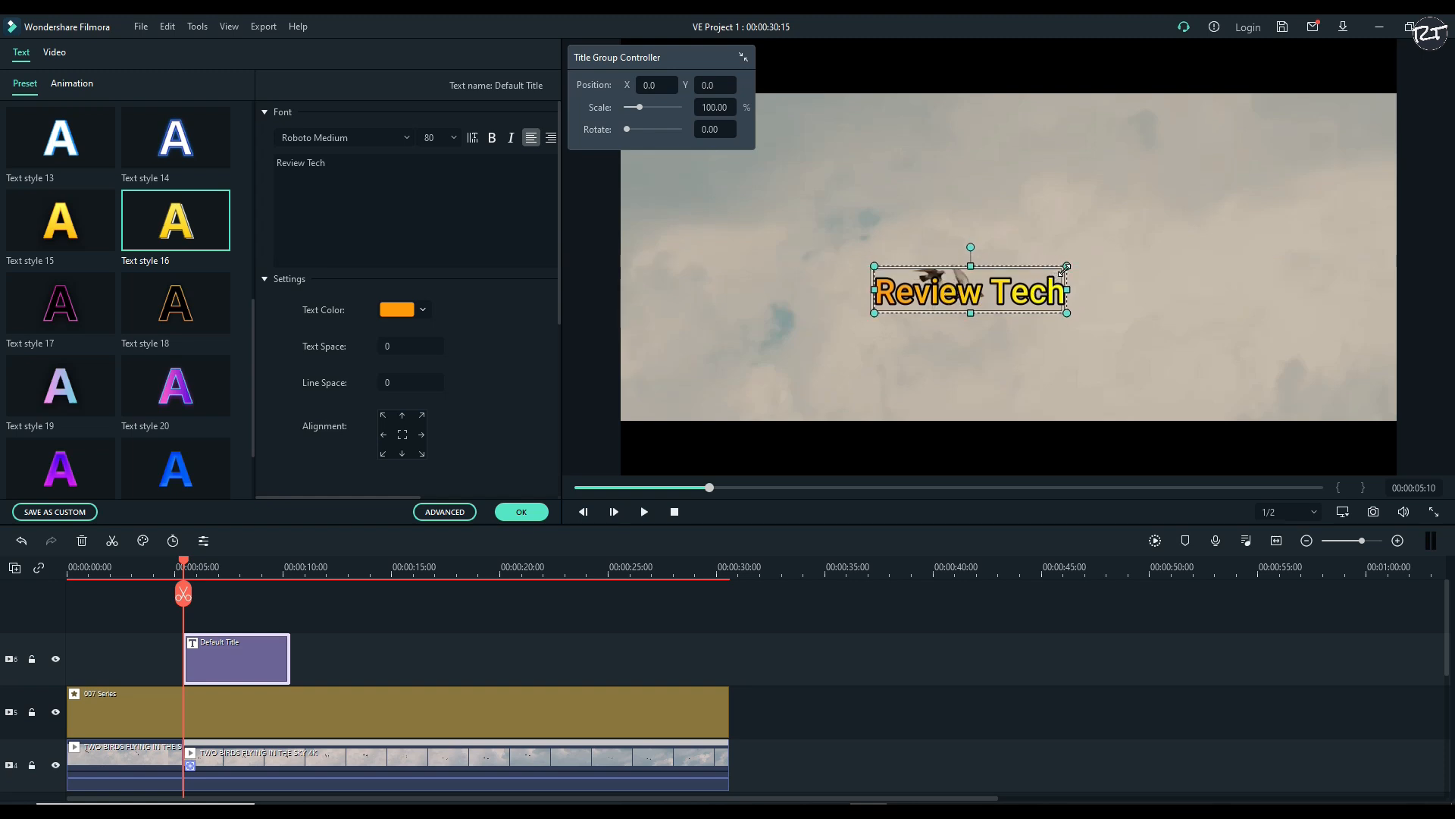
pyautogui.moveTo(1044, 269); pyautogui.dragTo(1036, 271)
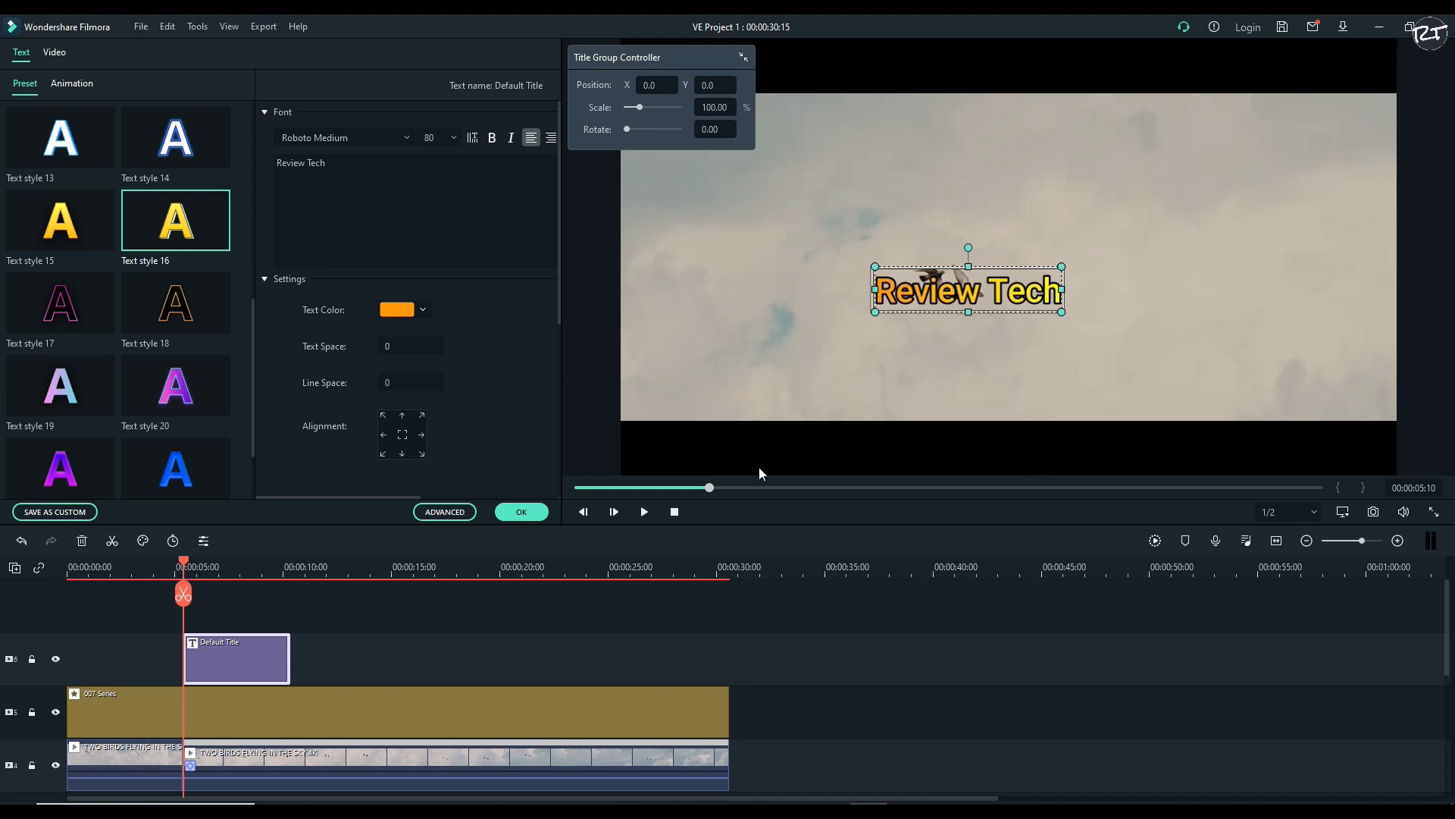
pyautogui.click(522, 513)
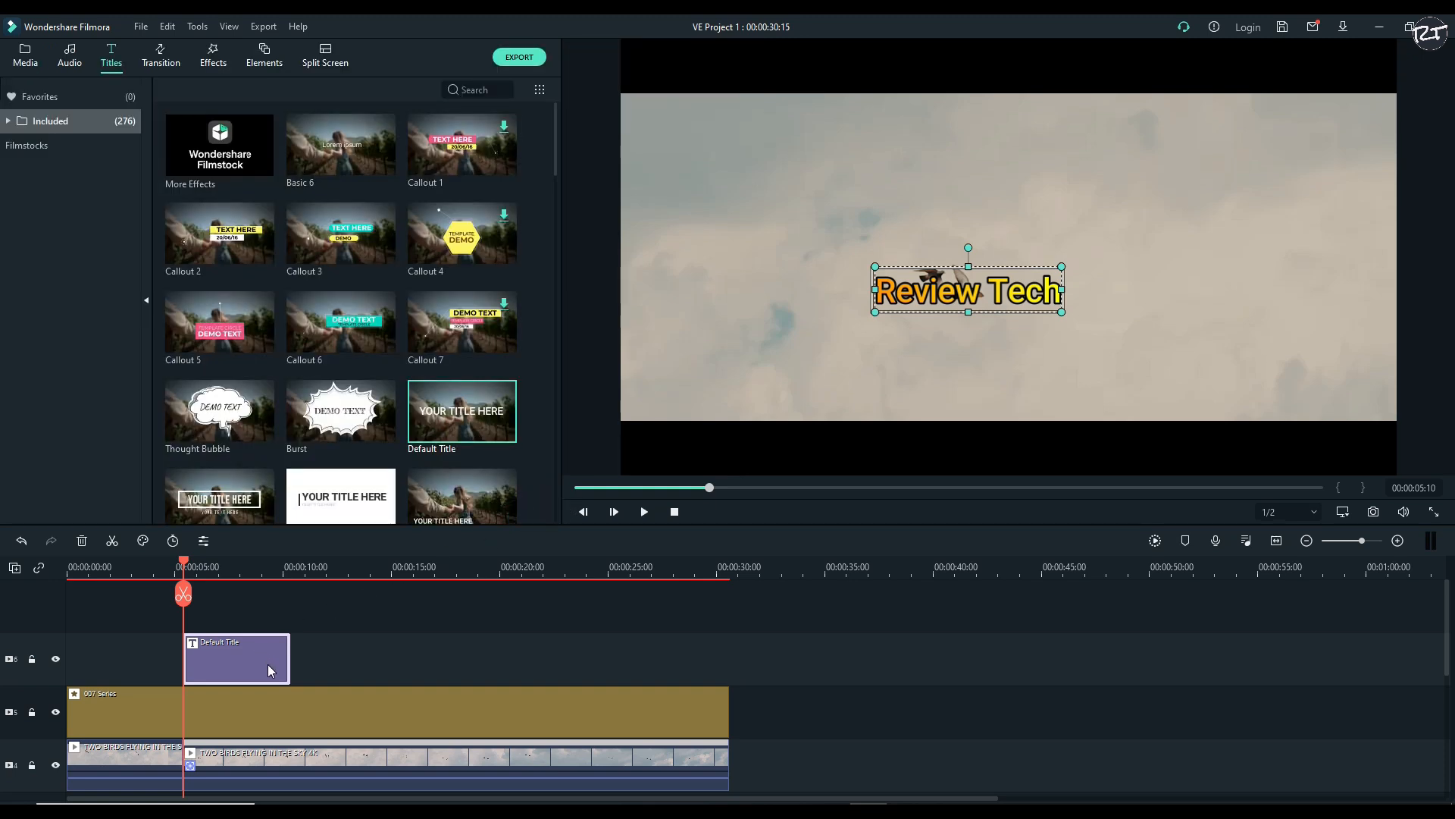
# Run the motion tracking analysis on the second birds clip
pyautogui.click(241, 770)
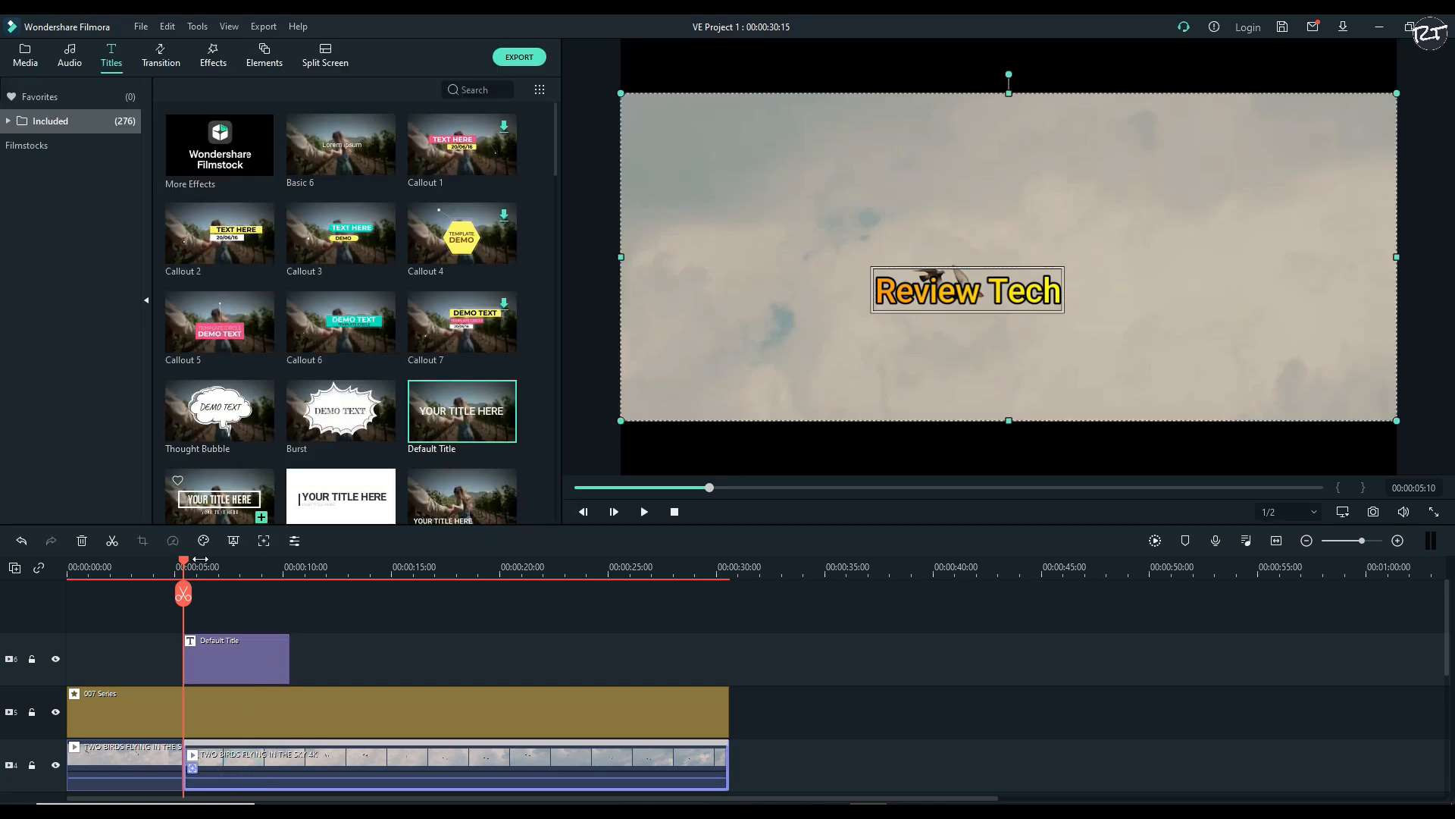
pyautogui.click(264, 540)
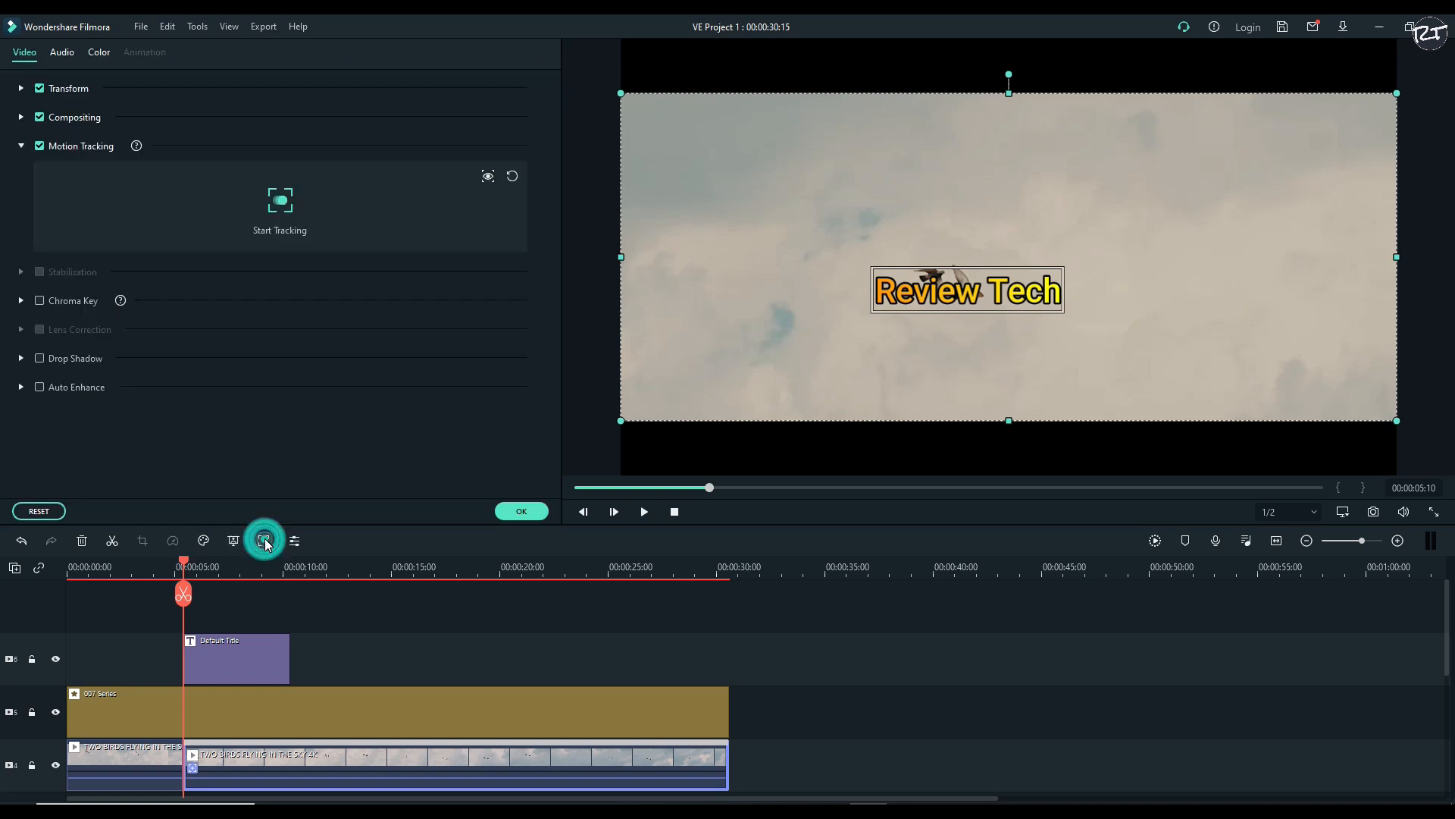
pyautogui.click(283, 206)
pyautogui.click(287, 217)
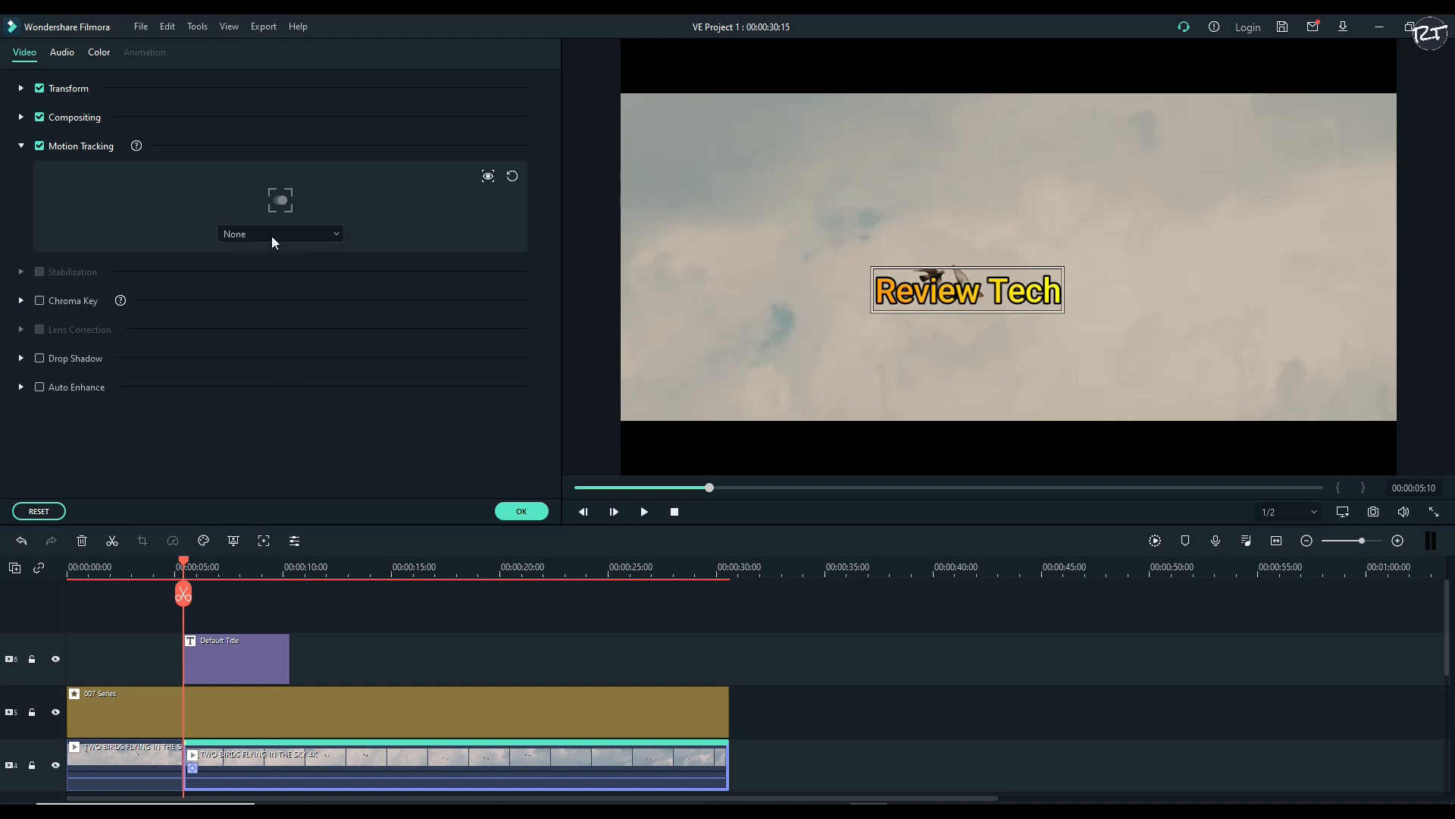
# Link the Default Title to the tracked motion of the second birds clip
pyautogui.click(329, 235)
pyautogui.click(243, 239)
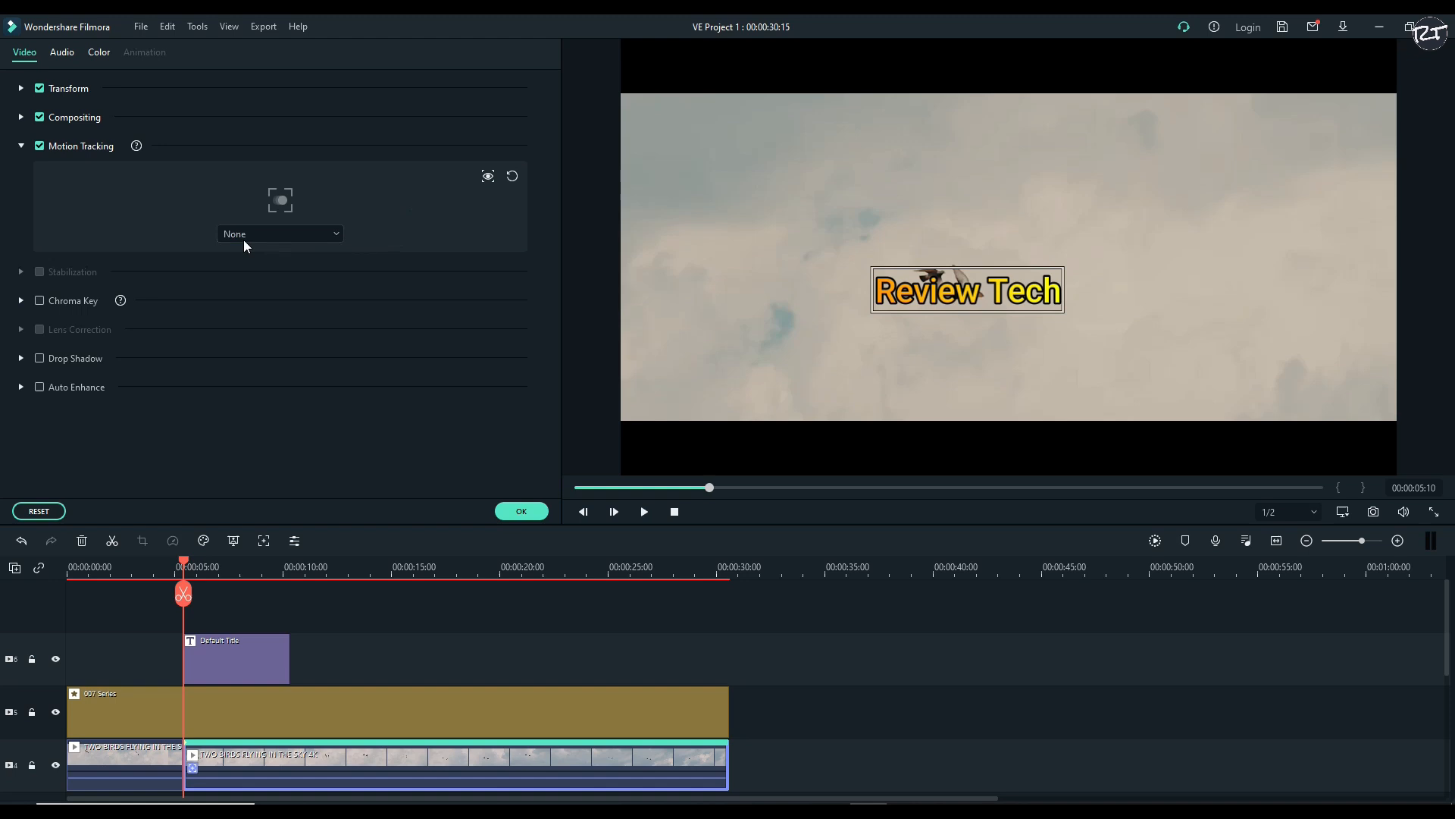
pyautogui.click(334, 236)
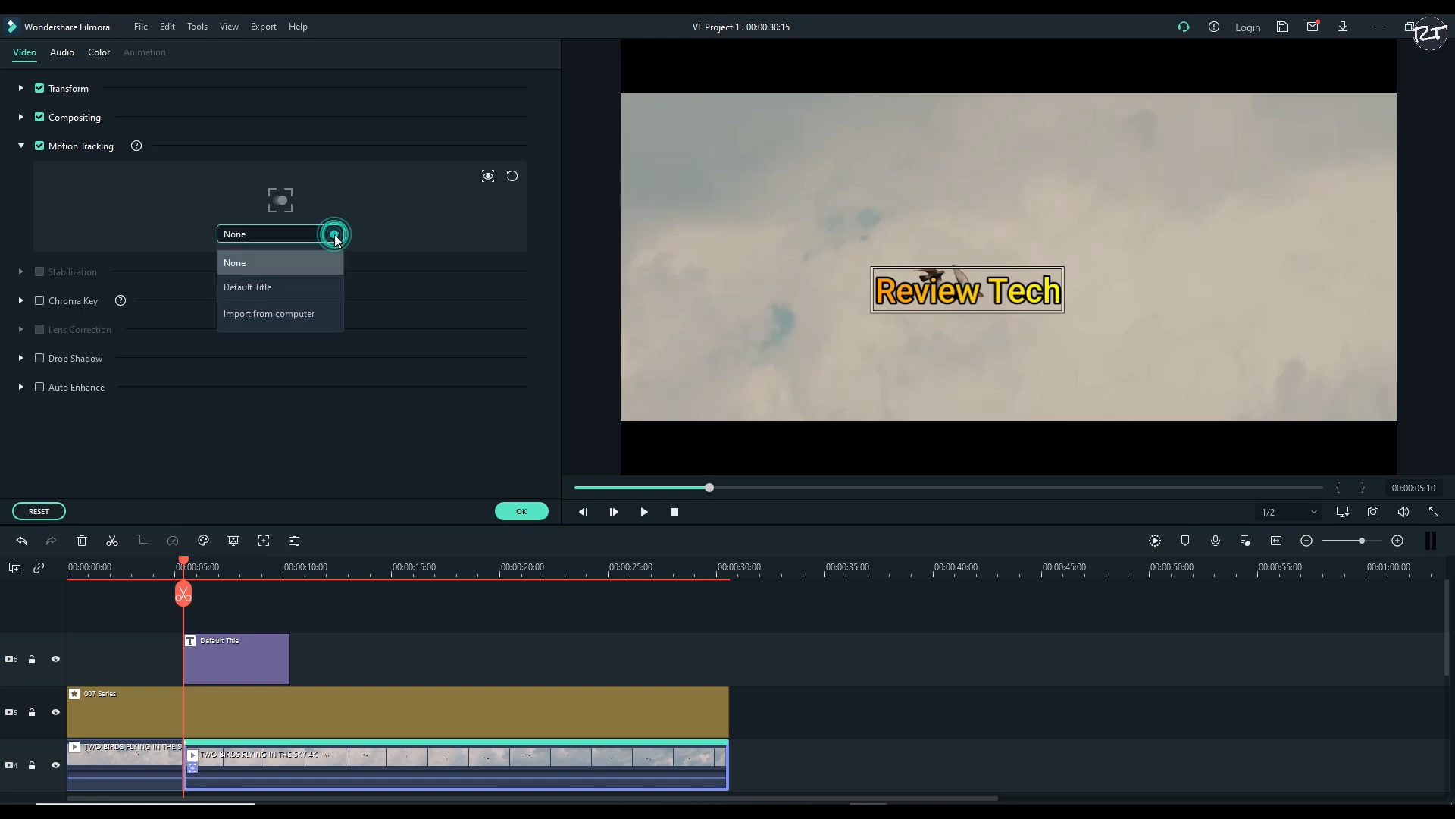
pyautogui.click(285, 286)
# Extend the title on the timeline to the end of the birds footage
pyautogui.doubleClick(236, 664)
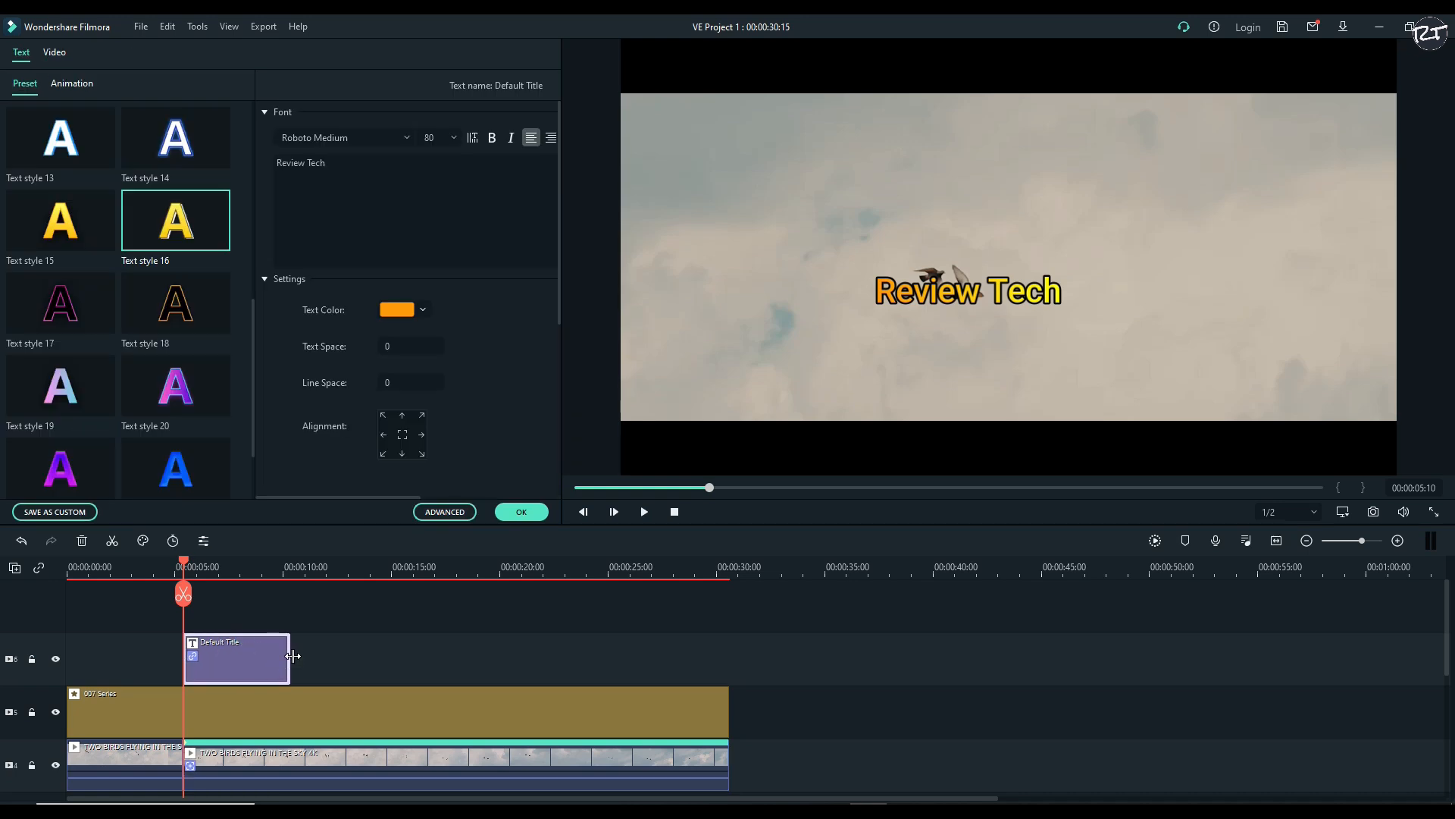
pyautogui.moveTo(292, 656); pyautogui.dragTo(729, 660)
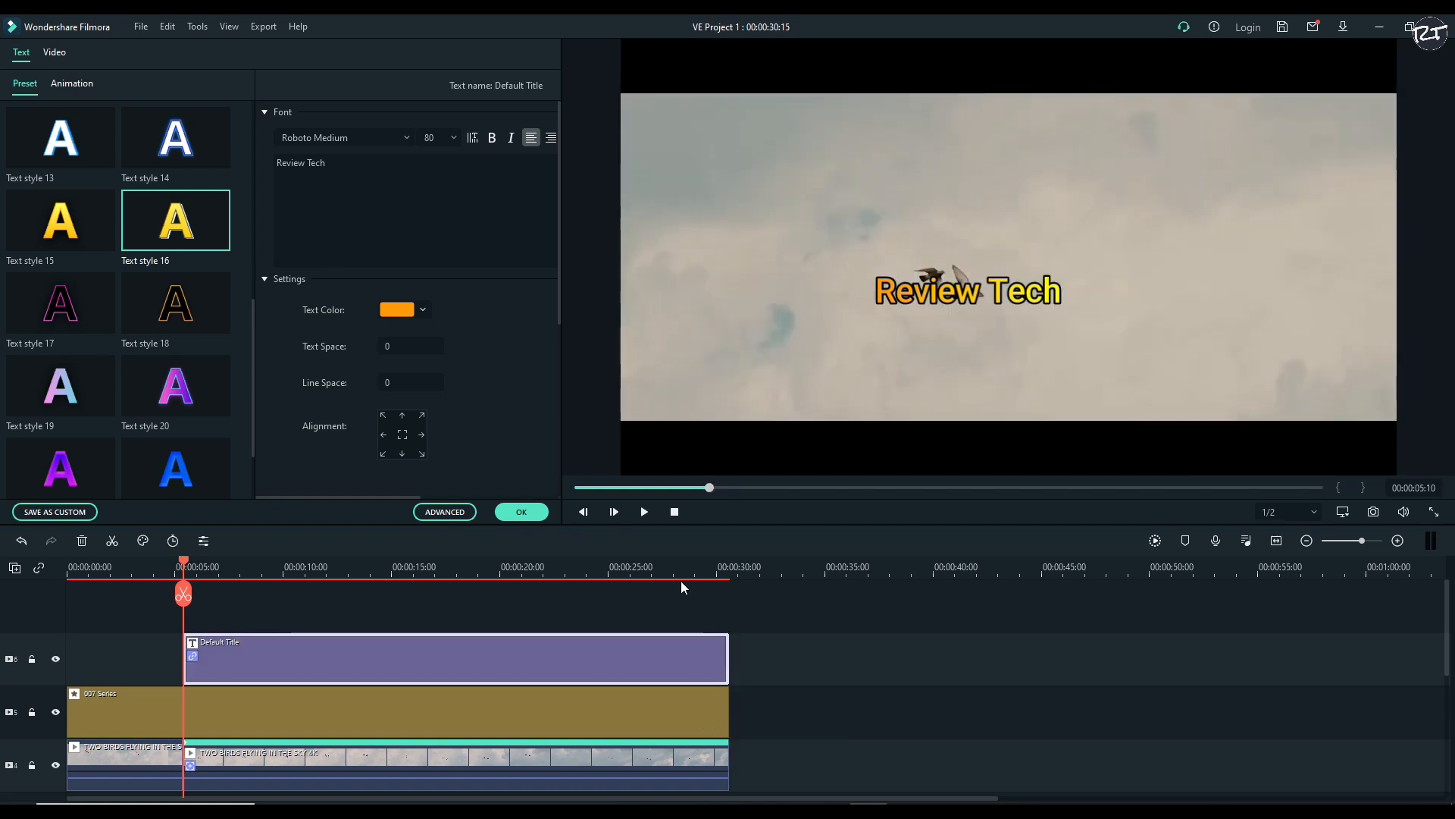
pyautogui.click(543, 510)
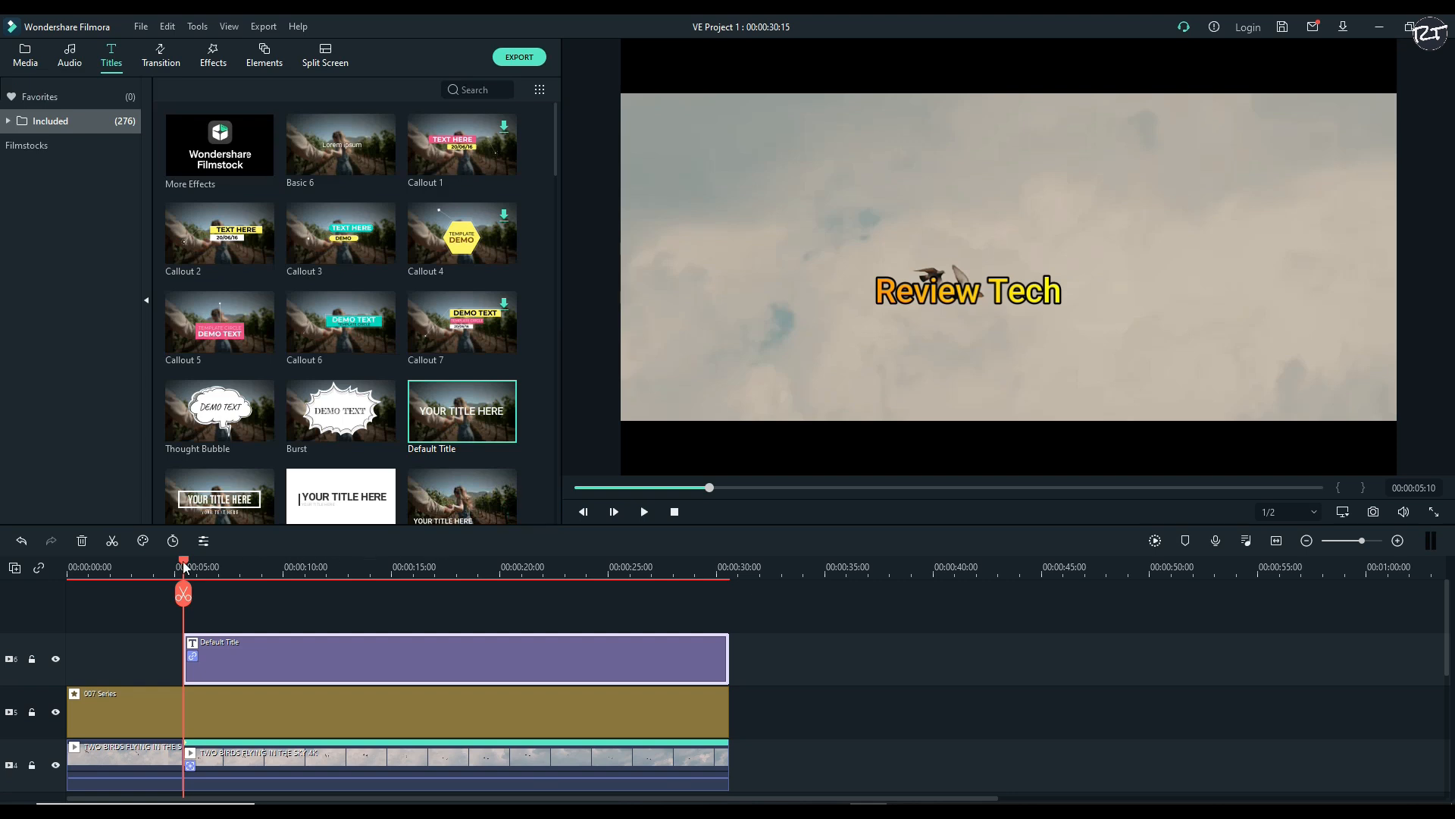
# Return playback to the project's start and show the preview in full screen
pyautogui.click(674, 511)
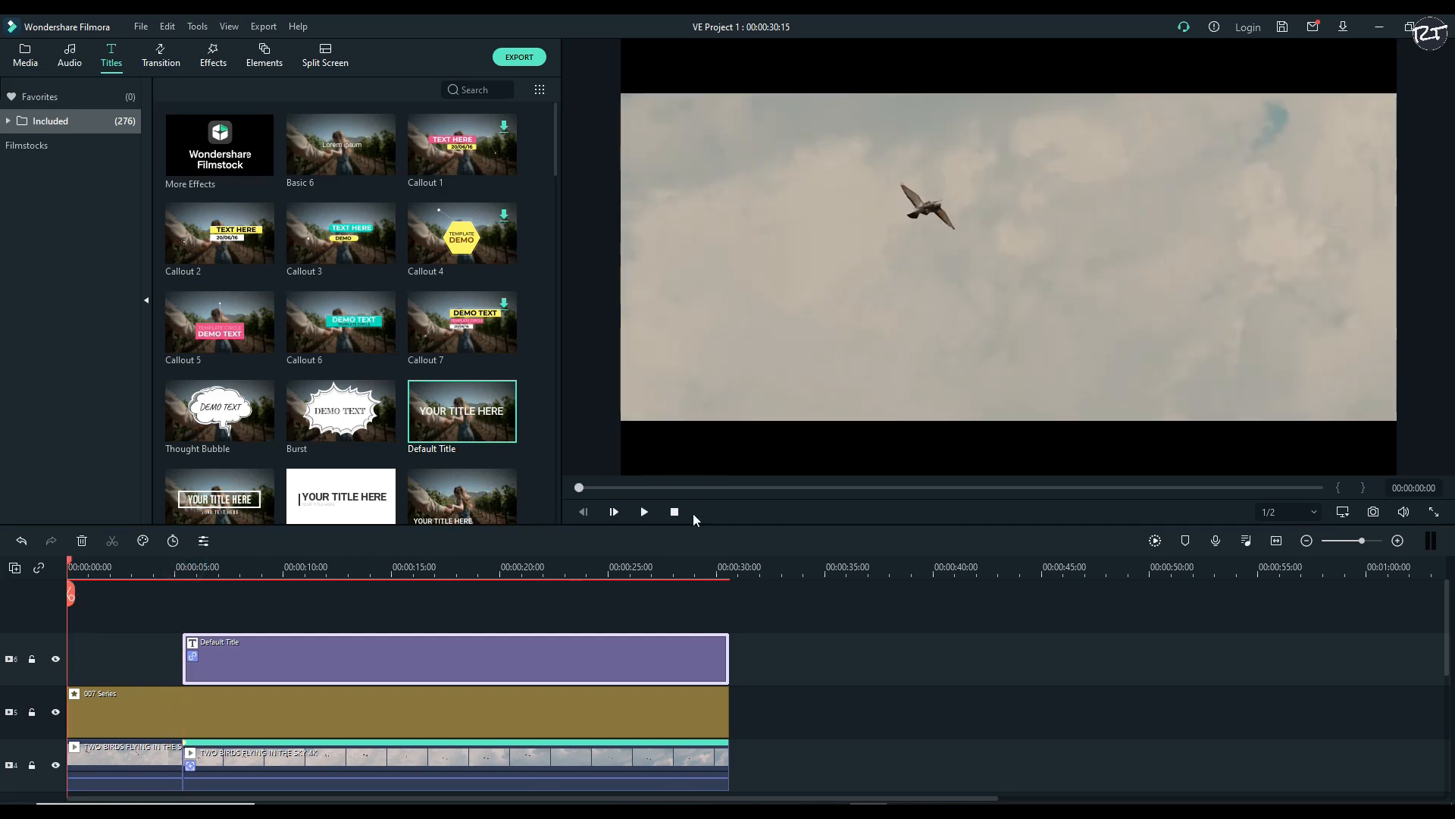
pyautogui.click(1433, 511)
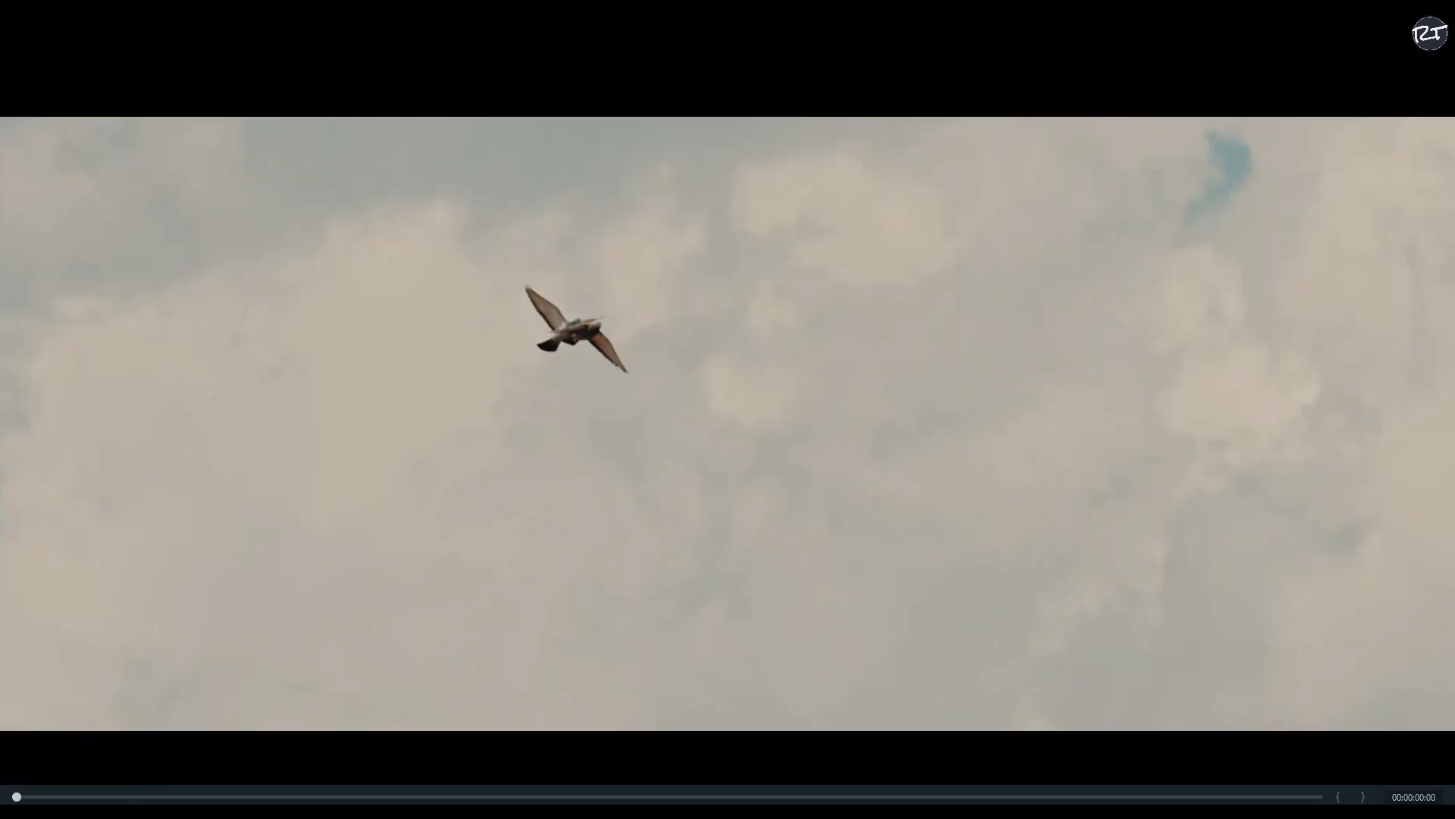